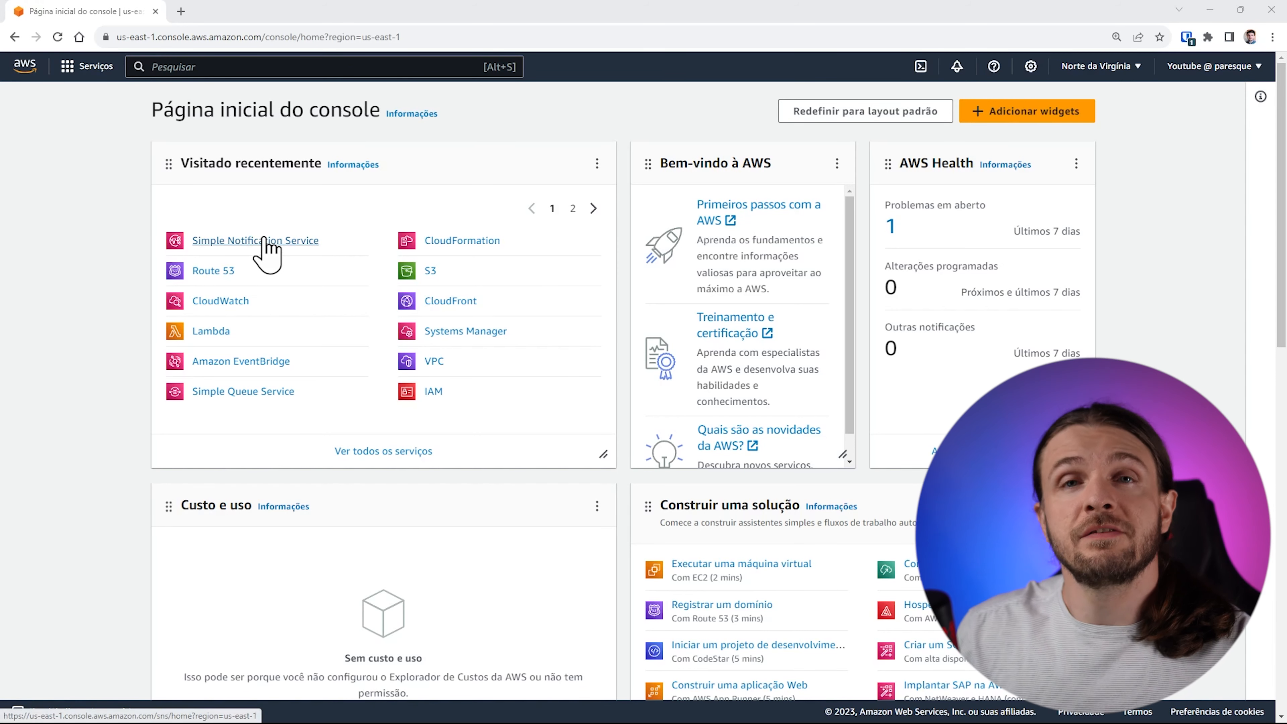
Search the AWS console for "sns" and open the Simple Notification Service dashboard
left_click(267, 66)
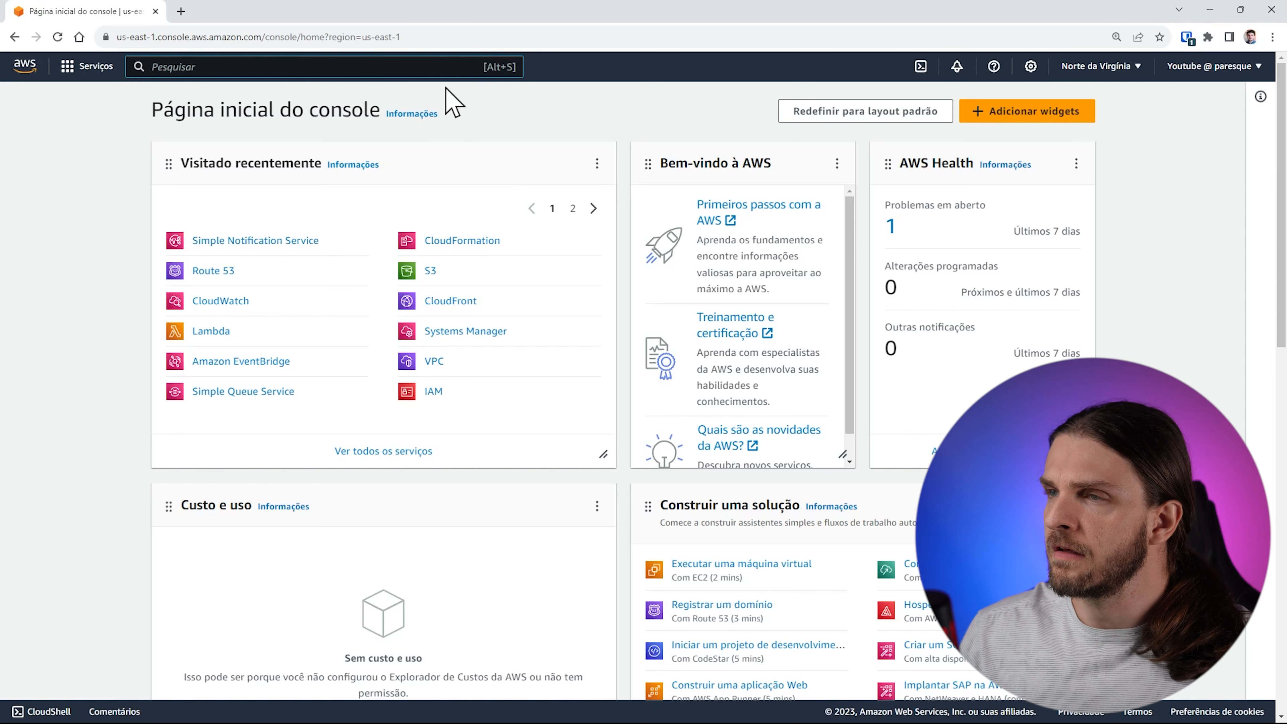
type("sns")
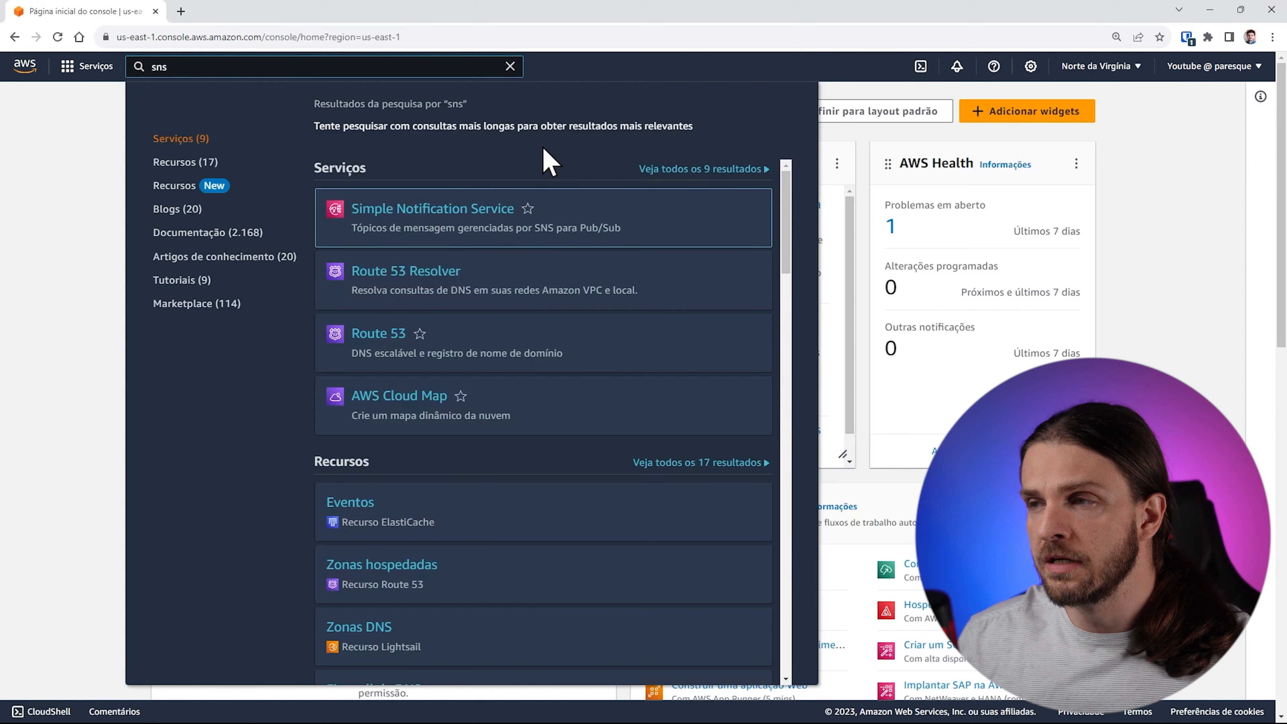
left_click(456, 212)
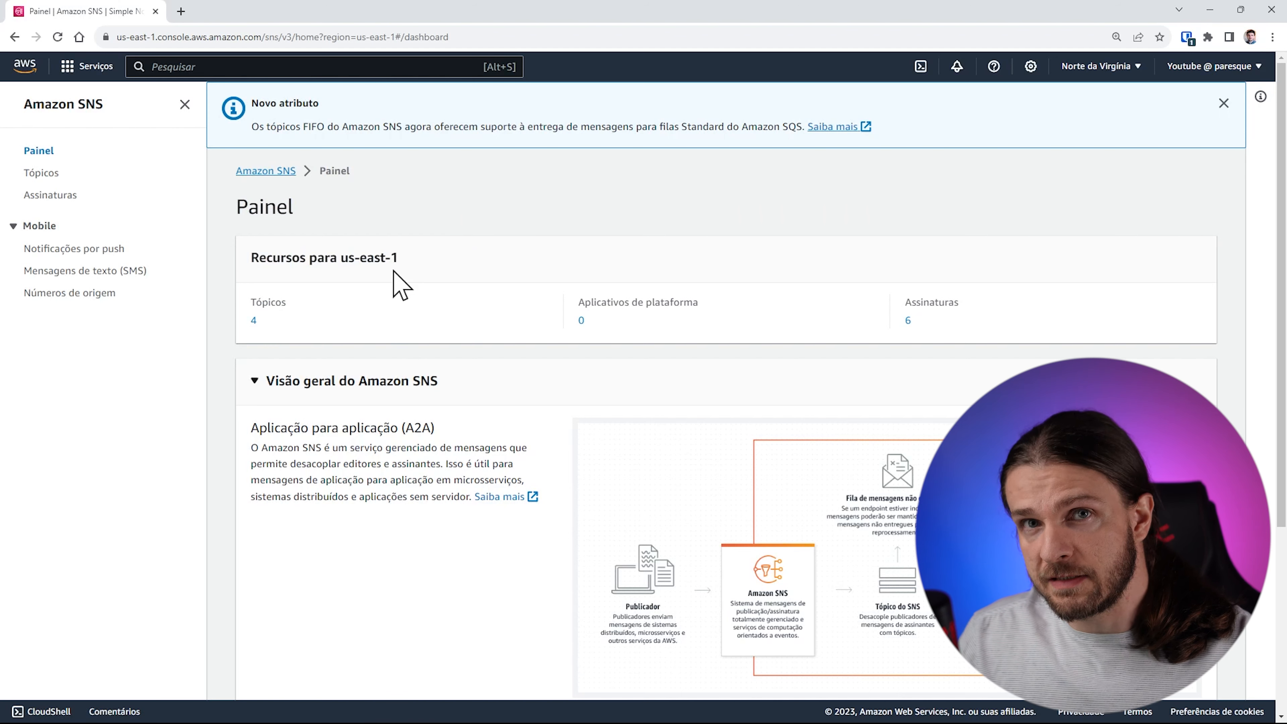
left_click_drag(281, 331, 252, 310)
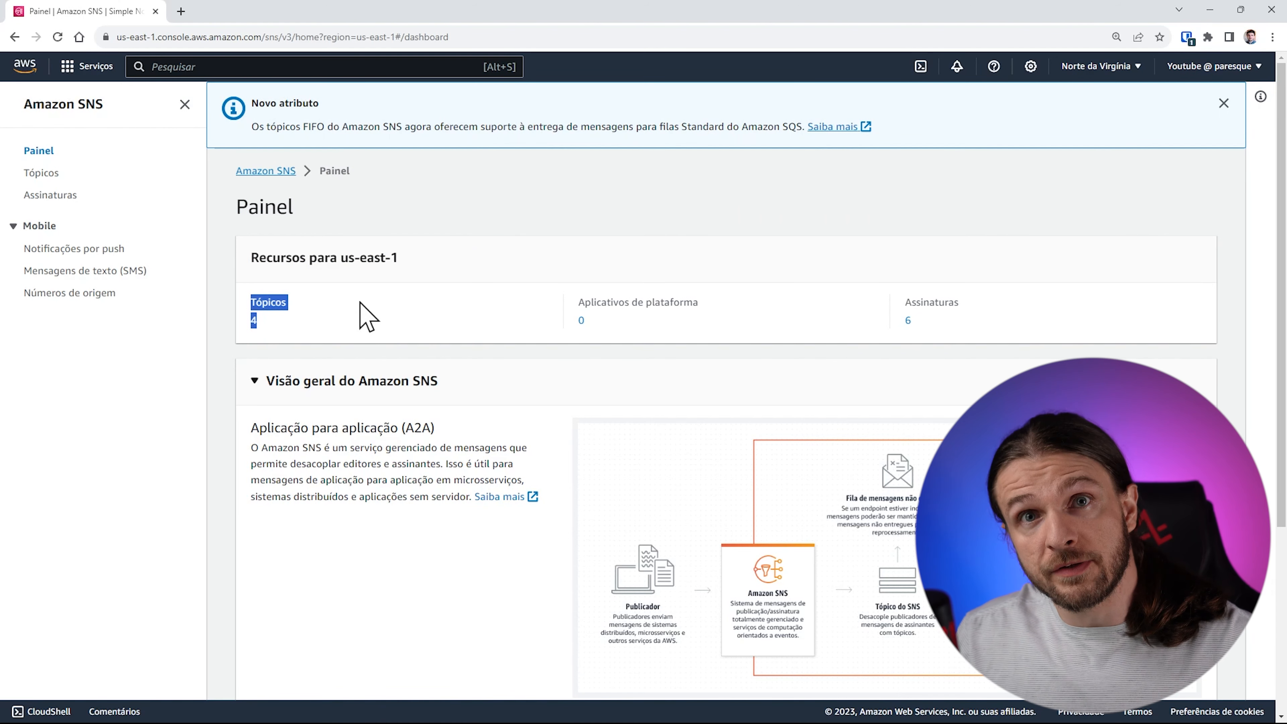
left_click(367, 316)
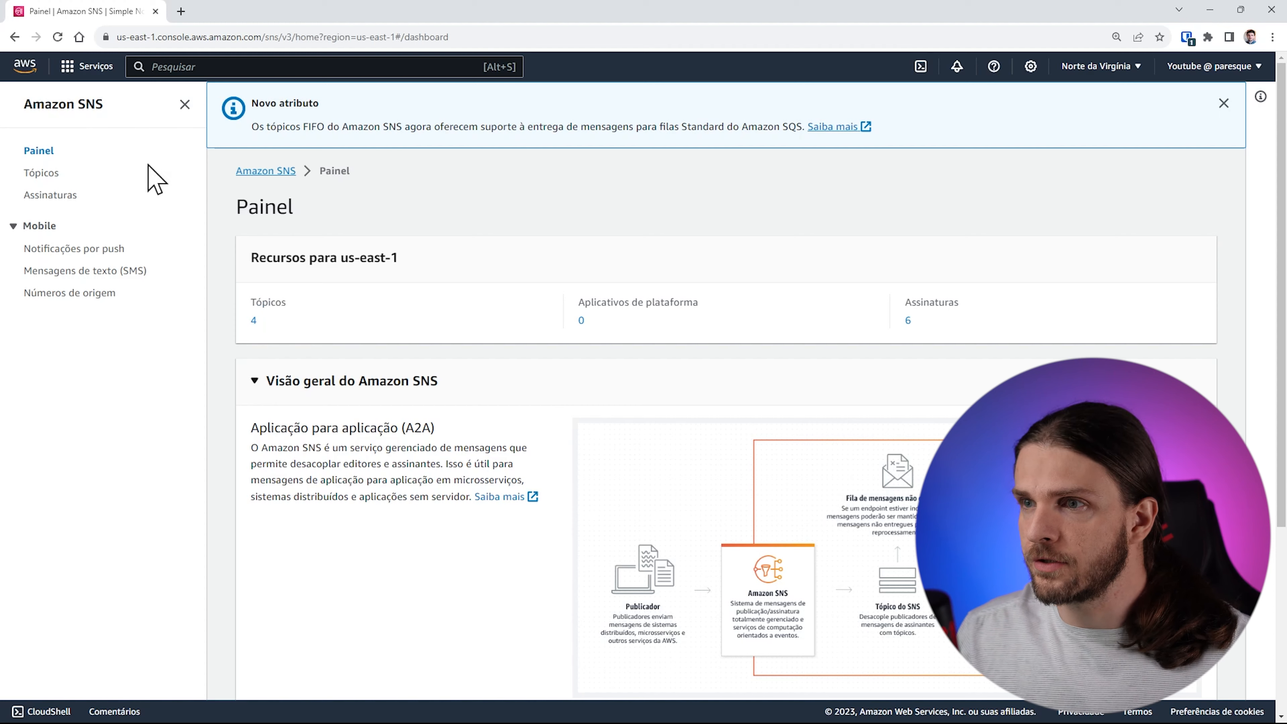
Open the Amazon SNS service home page and collapse its side navigation
left_click(91, 107)
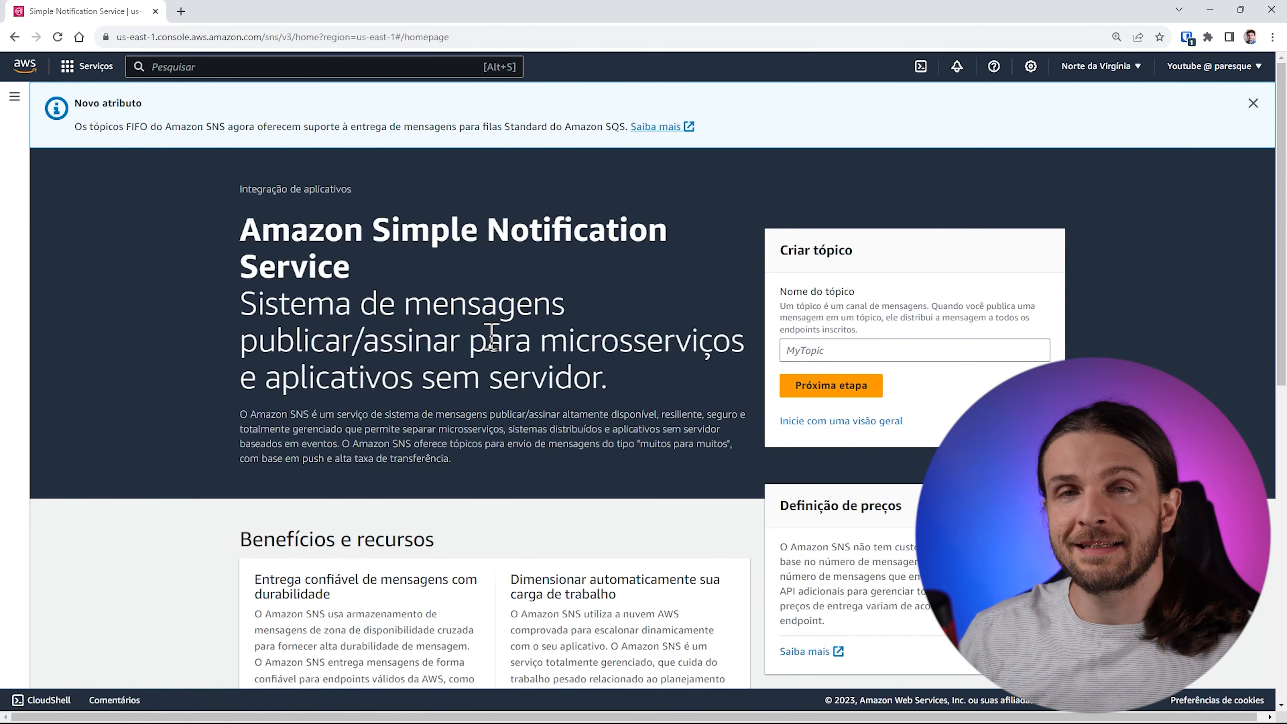
left_click(14, 96)
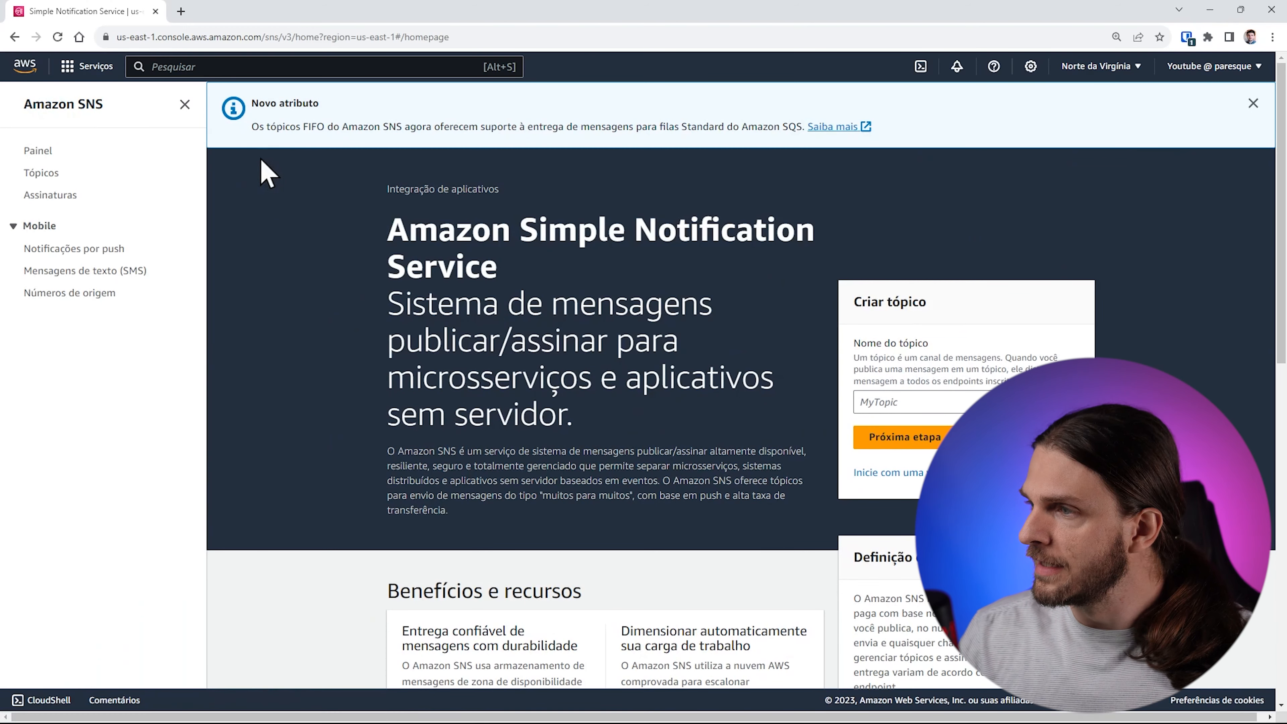
left_click(184, 105)
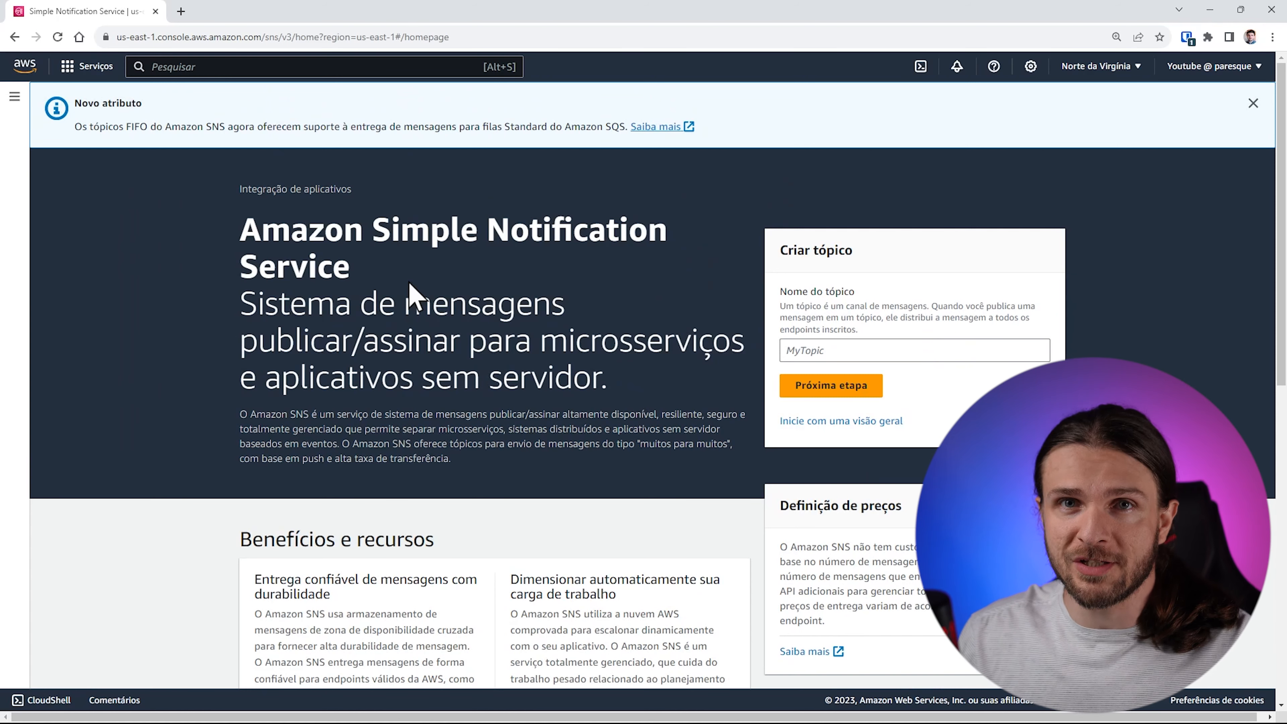
Examine the benefits, pricing, documentation and use case sections of the Amazon SNS home page
scroll(409, 293, "down", 1)
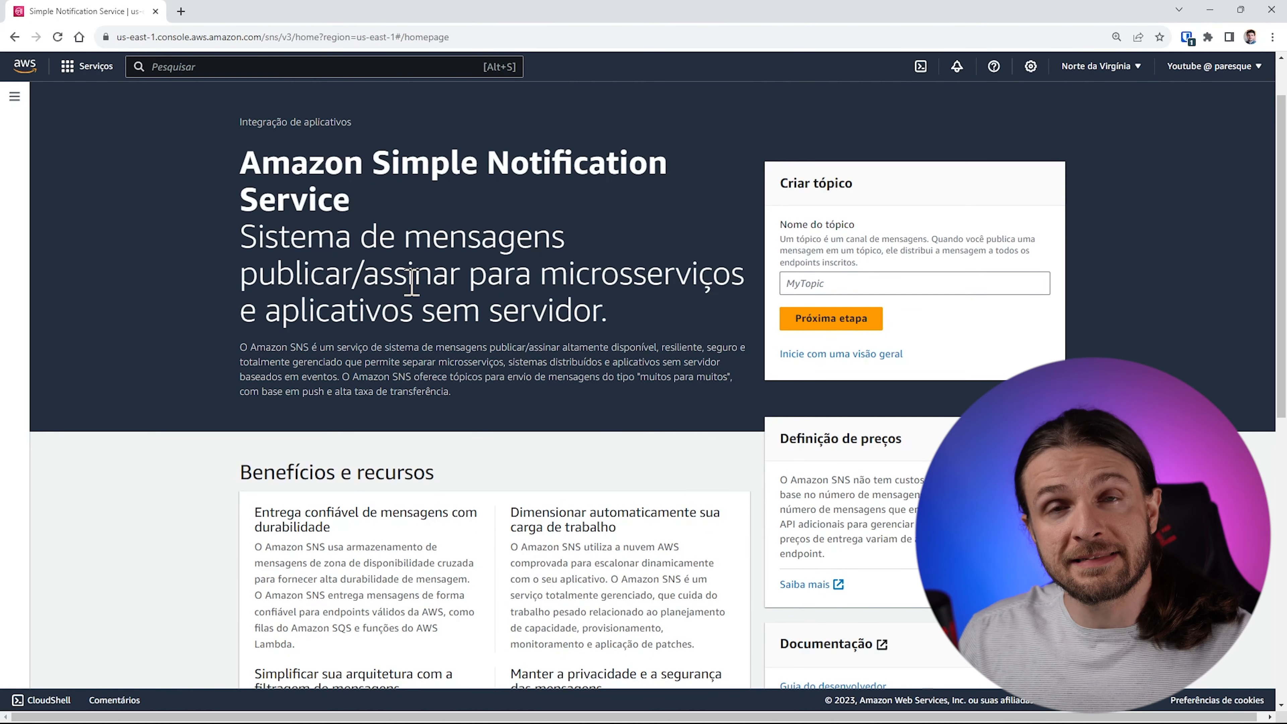
scroll(412, 282, "down", 1)
scroll(412, 282, "down", 2)
left_click_drag(778, 234, 885, 400)
left_click(881, 390)
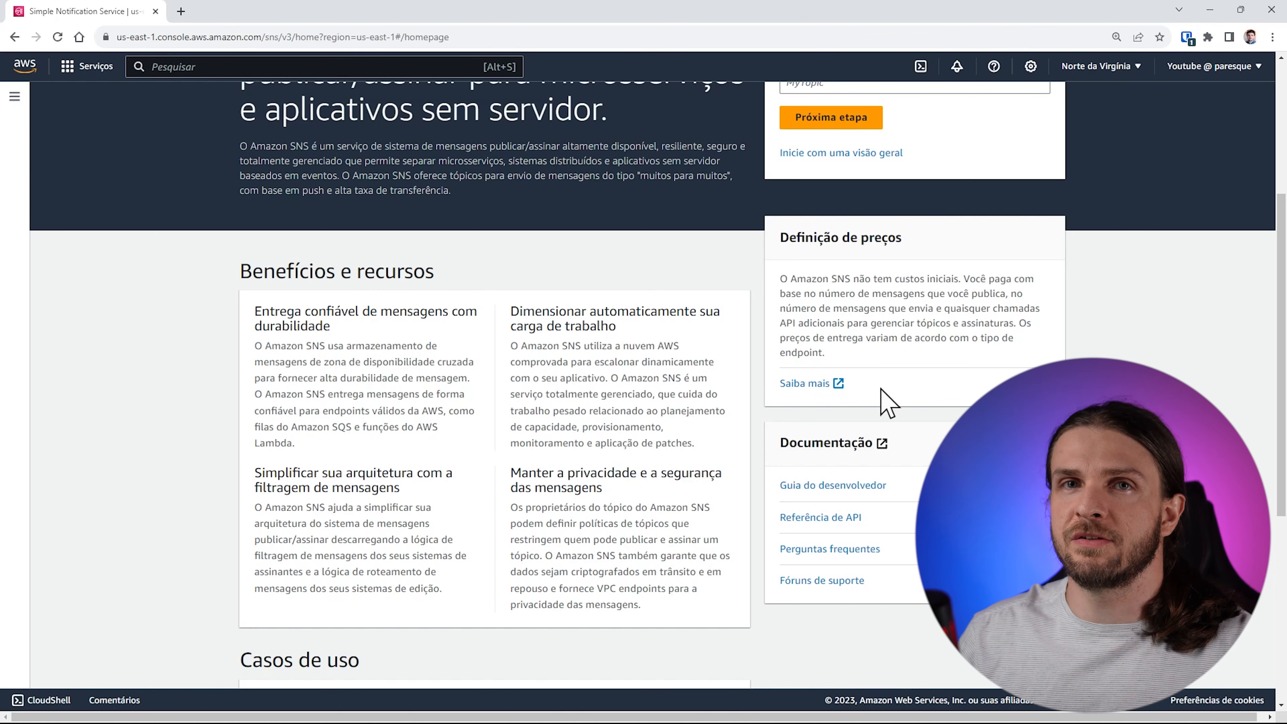
scroll(886, 403, "down", 1)
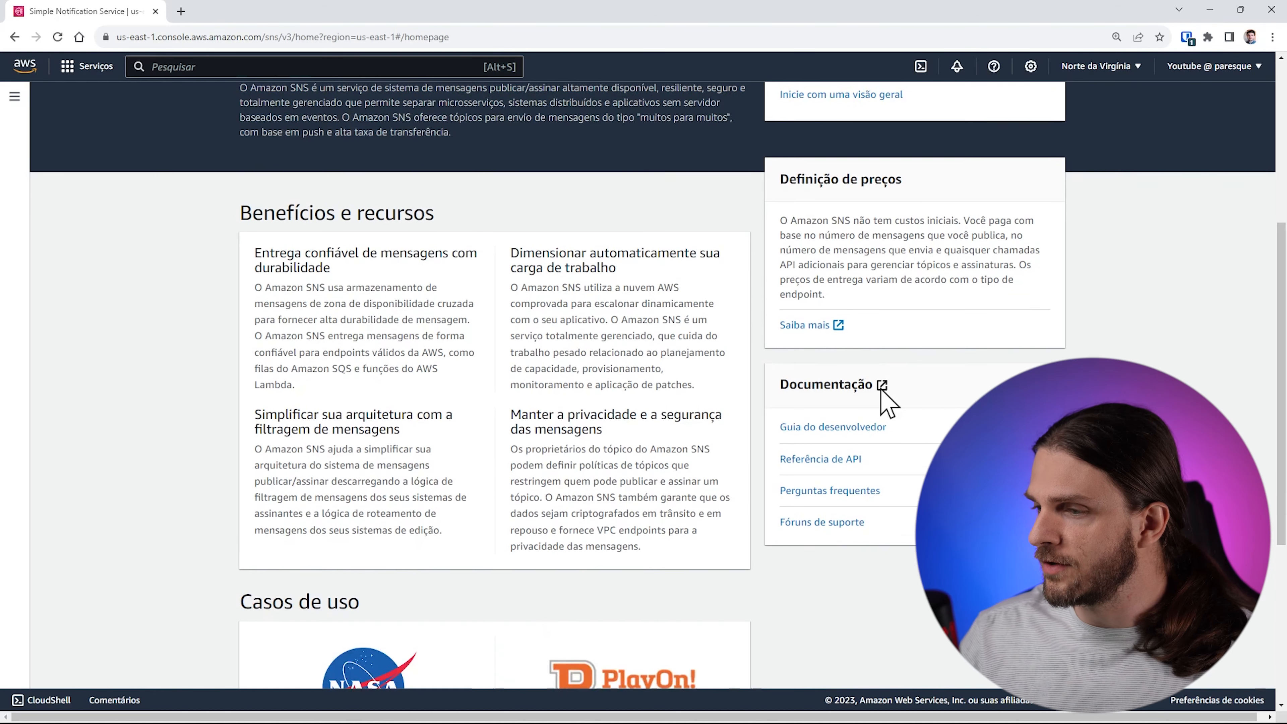
scroll(861, 385, "down", 1)
left_click_drag(779, 310, 914, 460)
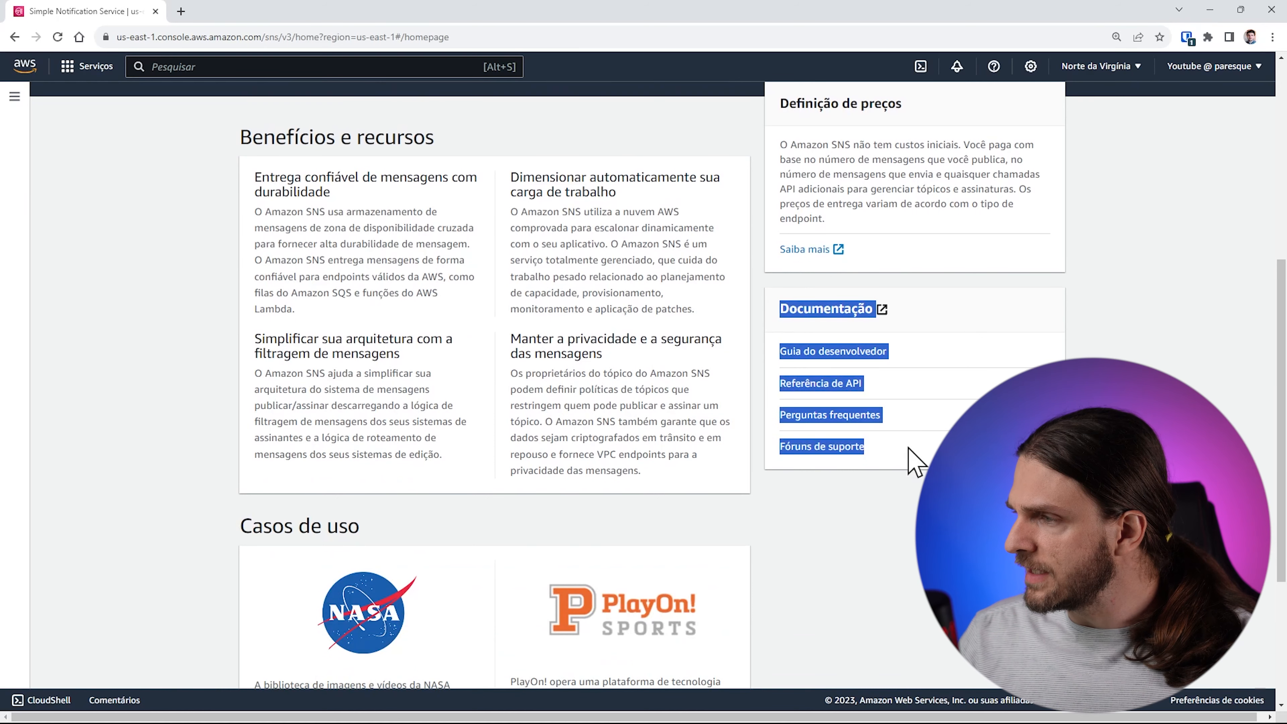
left_click(919, 468)
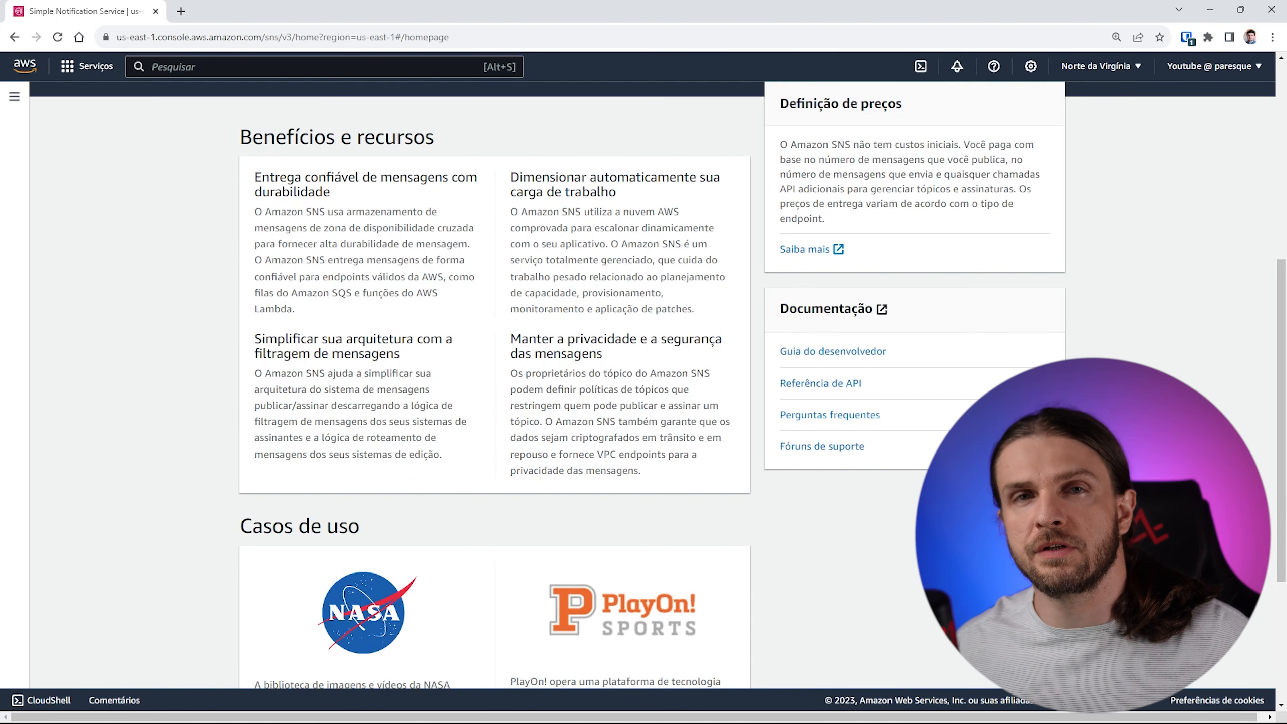
scroll(678, 511, "down", 5)
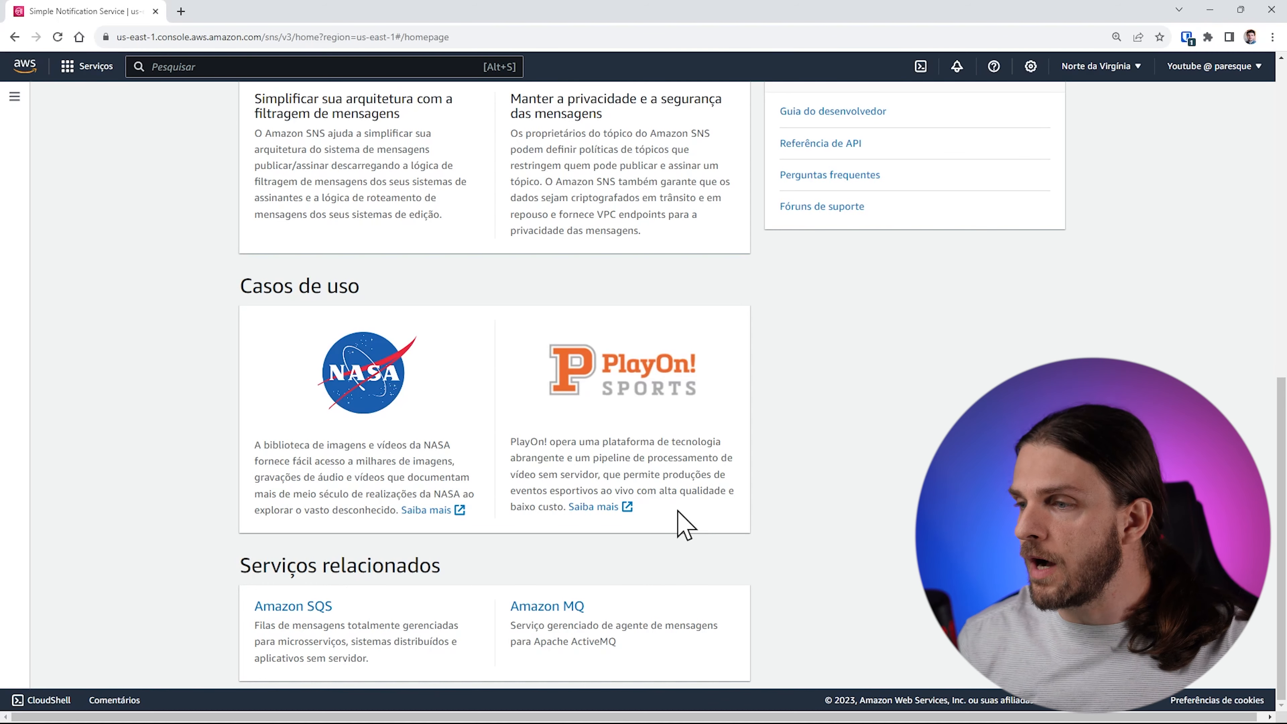
Open the PlayOn! Sports use case article, examine its serverless architecture diagram, and close the article
left_click(594, 507)
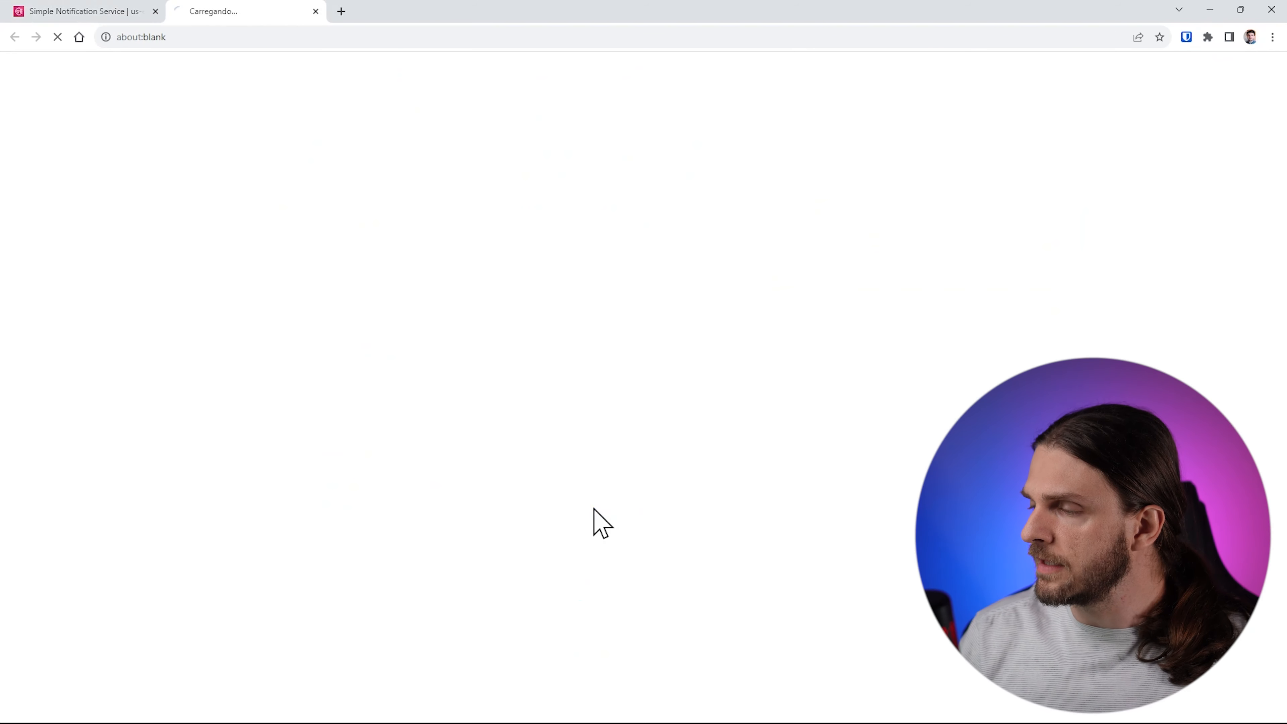
scroll(594, 508, "down", 12)
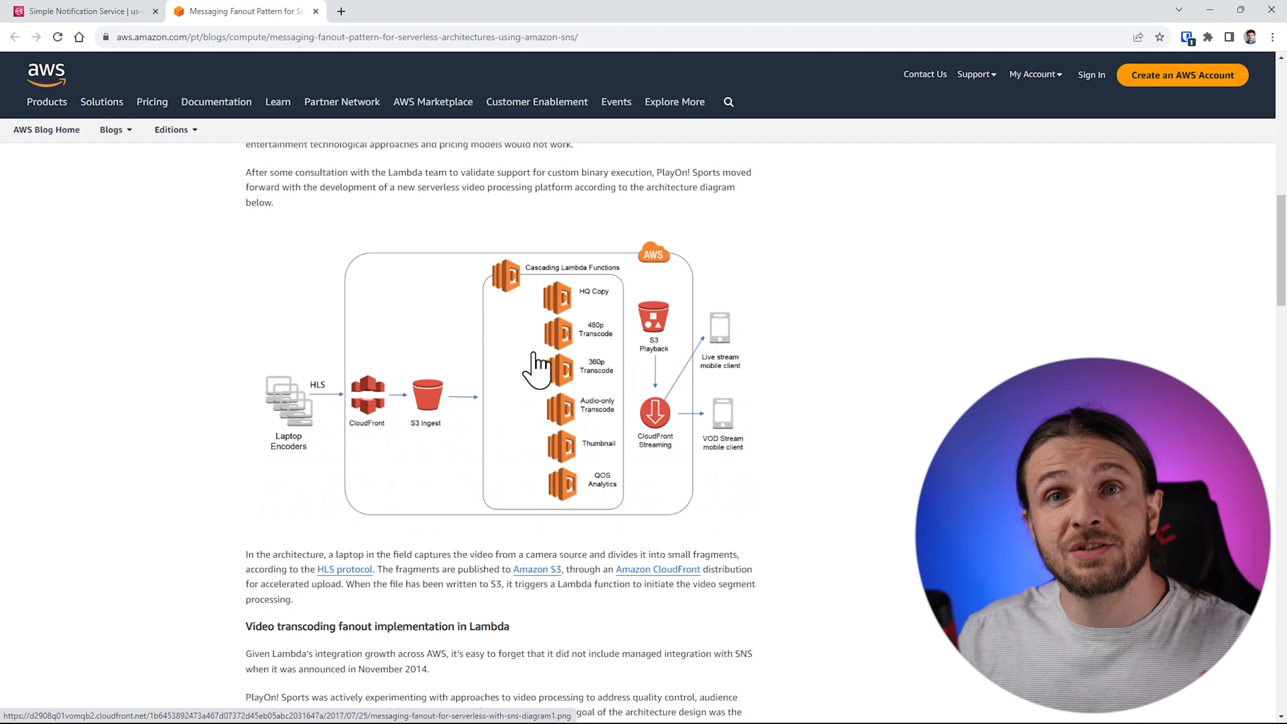
middle_click(266, 4)
Read the related services section of the Amazon SNS home page and return to the page's beginning
left_click_drag(203, 564, 466, 566)
left_click(382, 673)
scroll(459, 437, "up", 7)
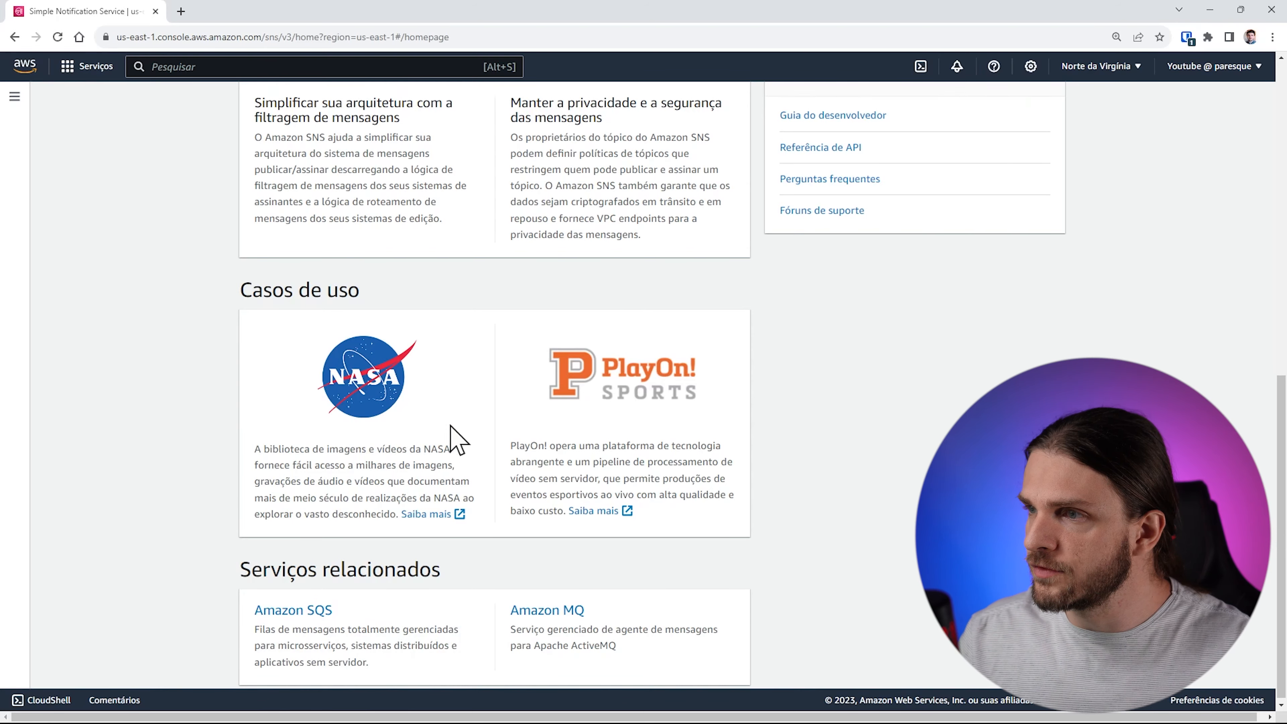
scroll(453, 426, "up", 2)
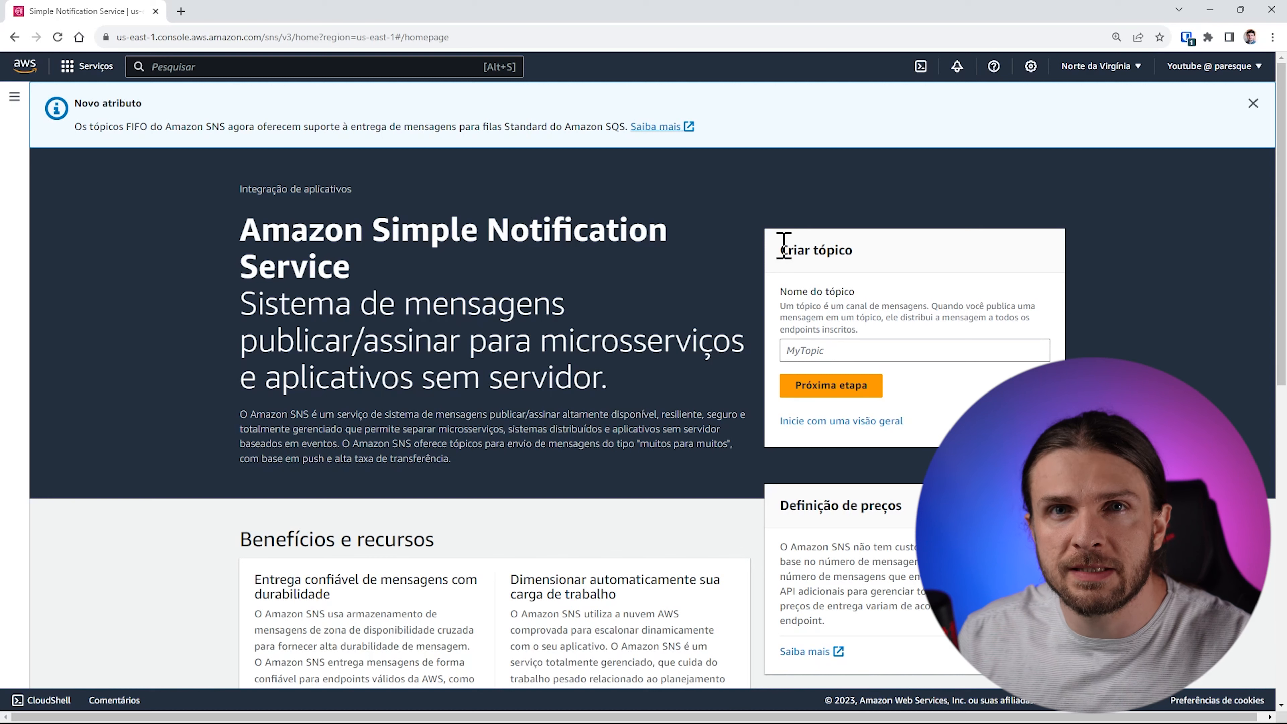
Go through the SNS dashboard to the list of topics and start creating a new topic
left_click(14, 96)
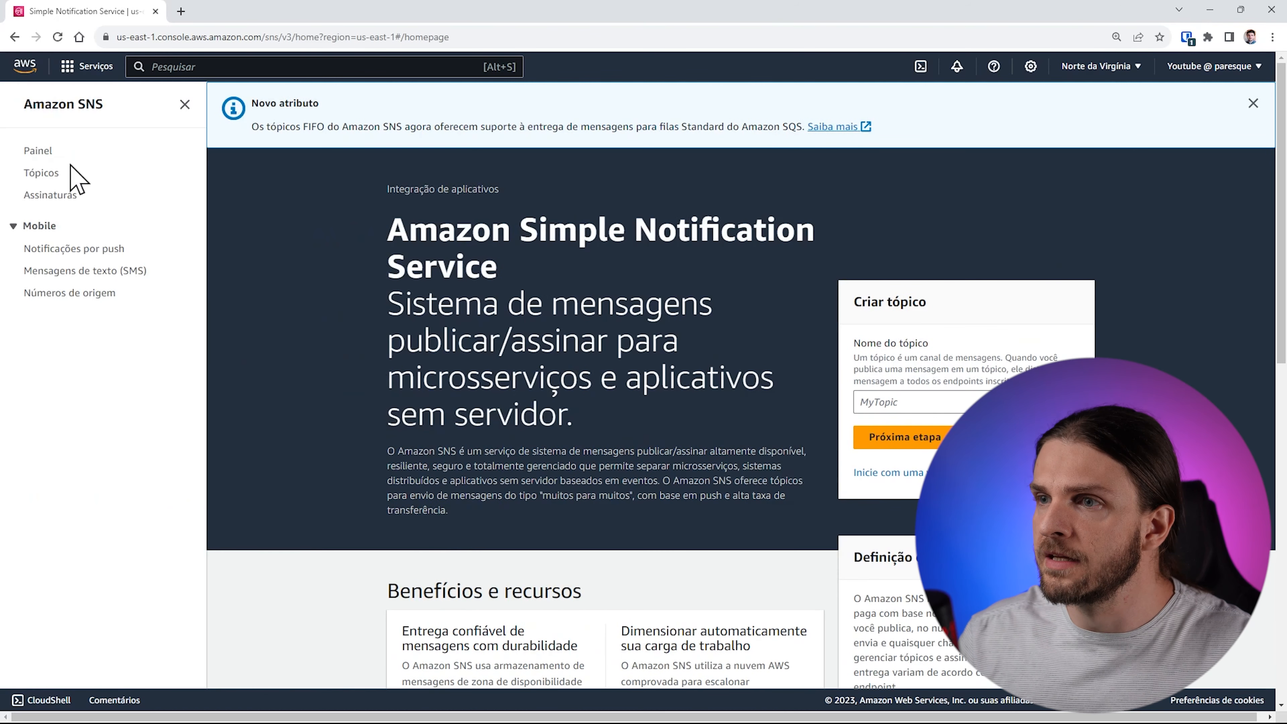
left_click(38, 151)
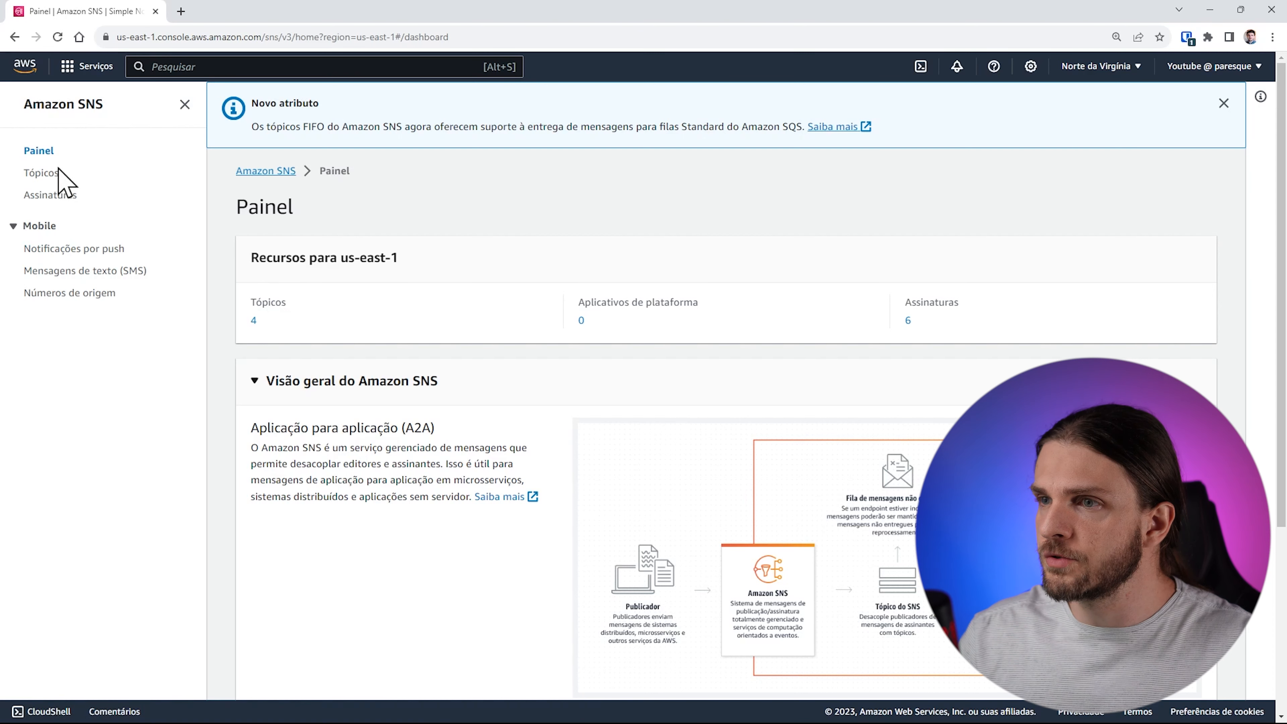
left_click(51, 176)
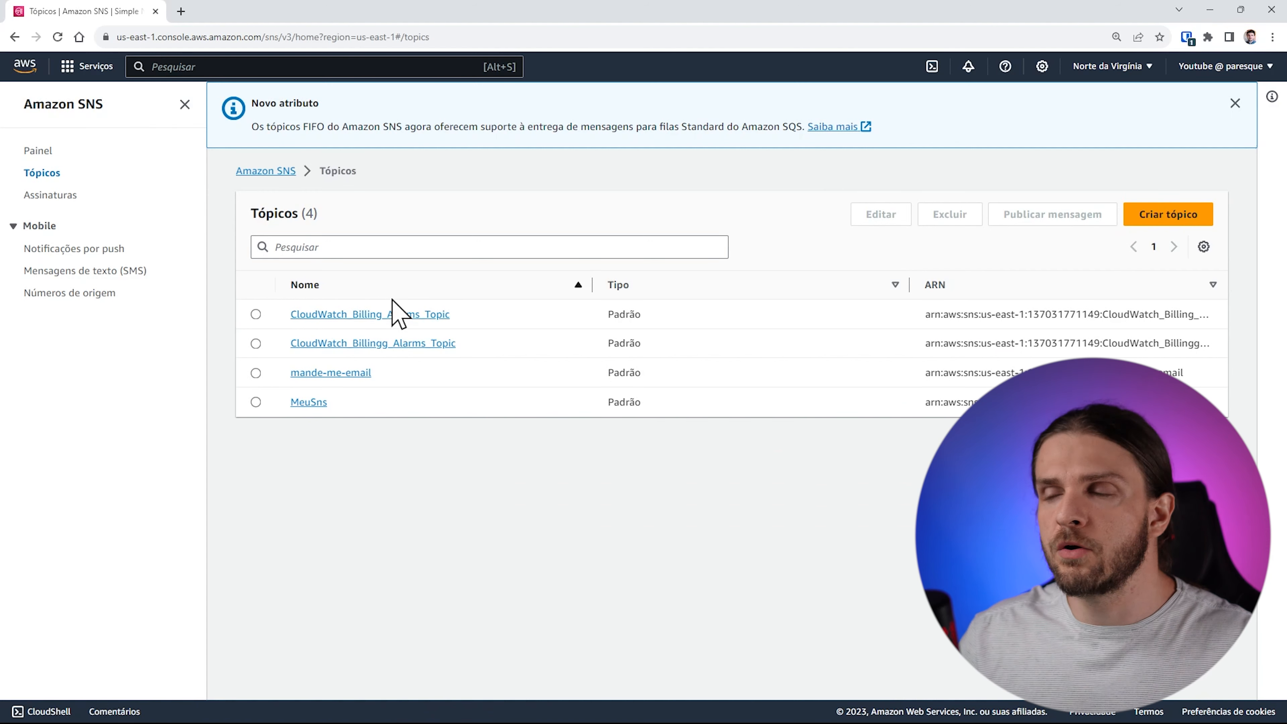
left_click(1148, 223)
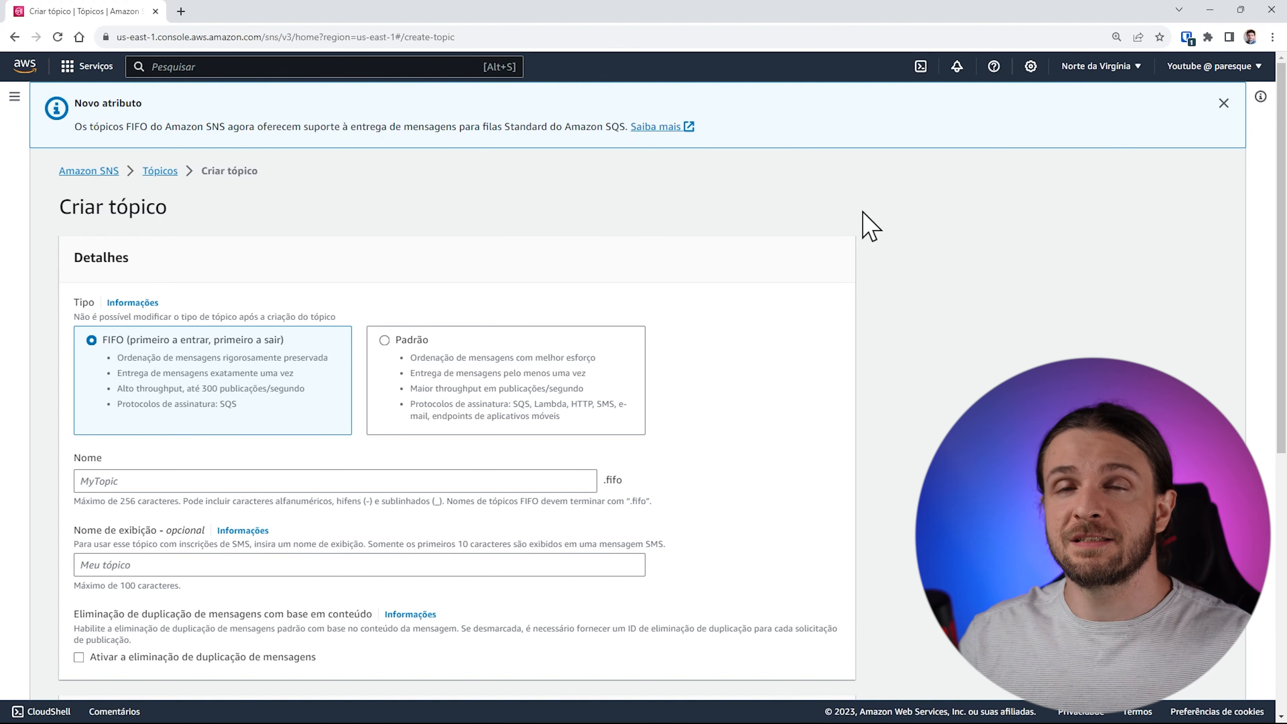
Compare the FIFO and Padrão topic types by message ordering, delivery guarantee and subscription protocols
scroll(587, 287, "down", 1)
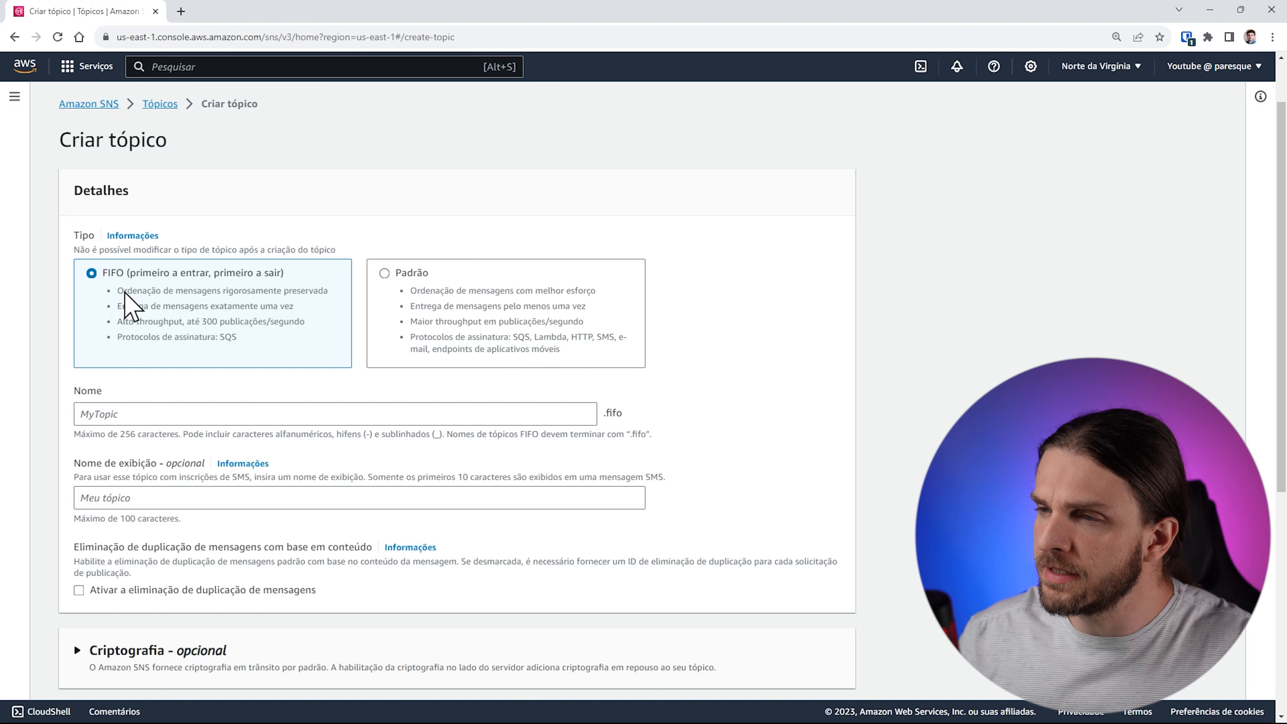
left_click_drag(118, 294, 332, 307)
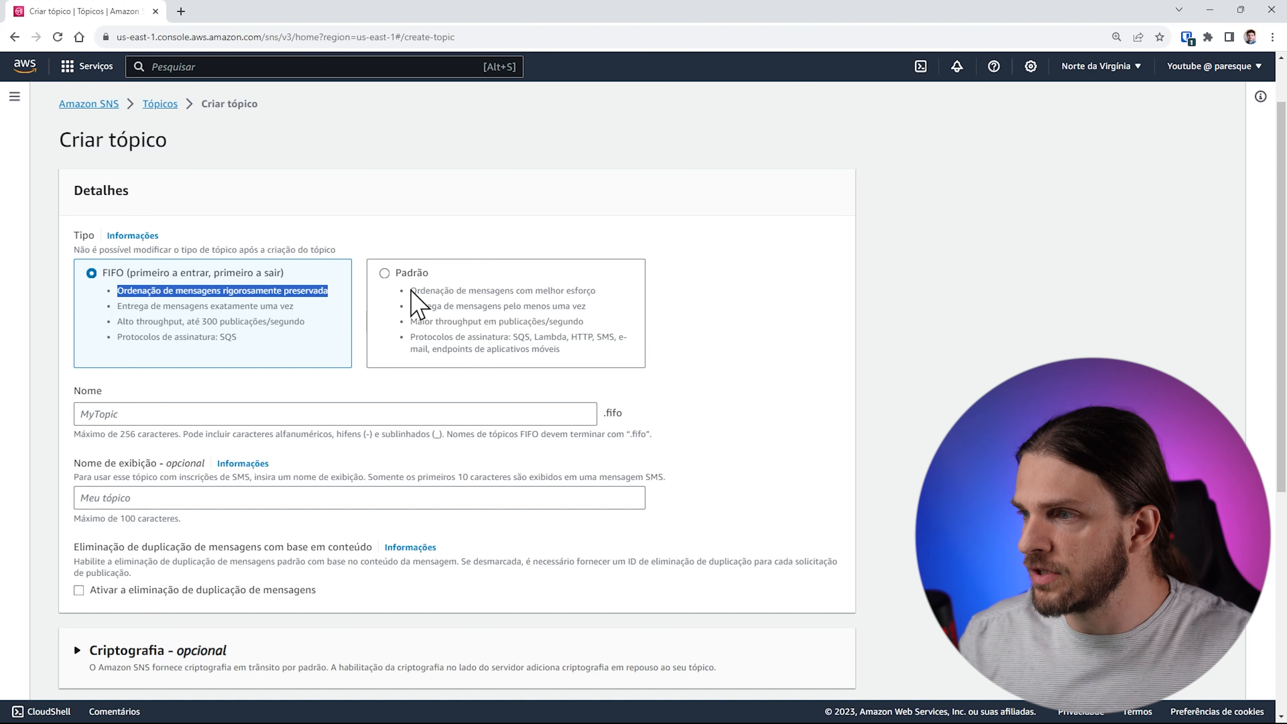
left_click_drag(411, 291, 599, 297)
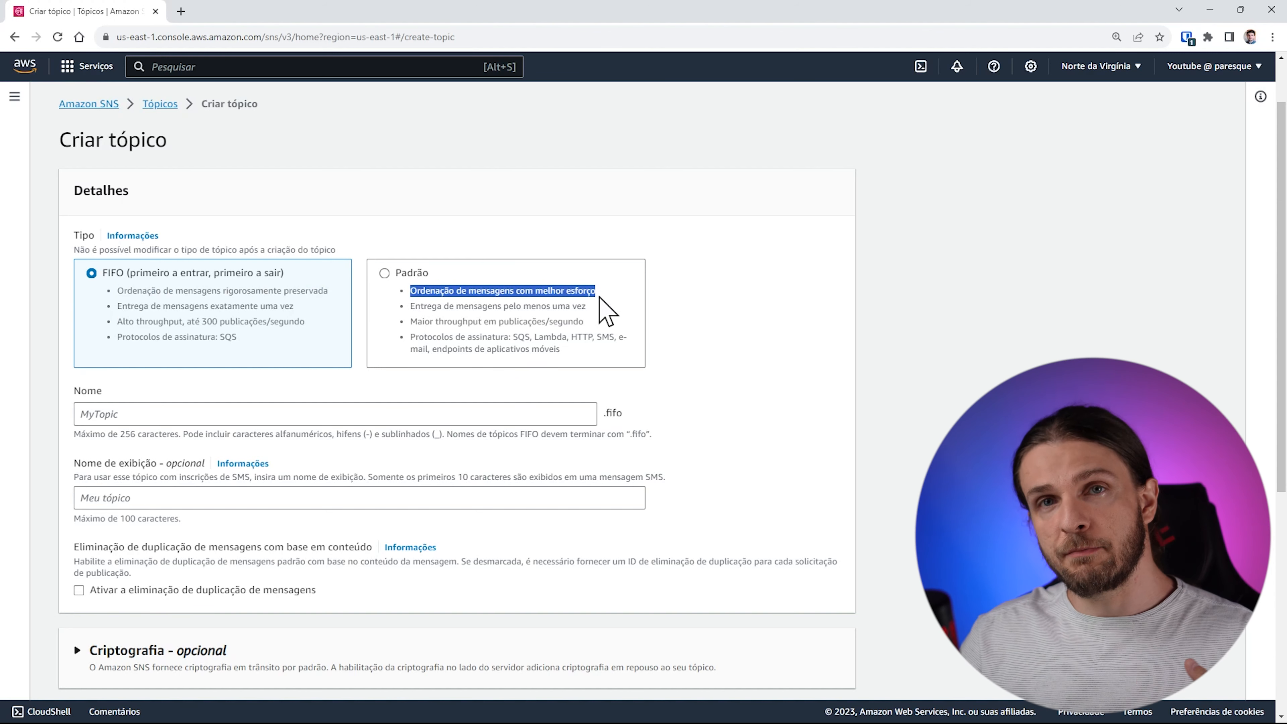
left_click_drag(118, 307, 295, 311)
left_click(408, 306)
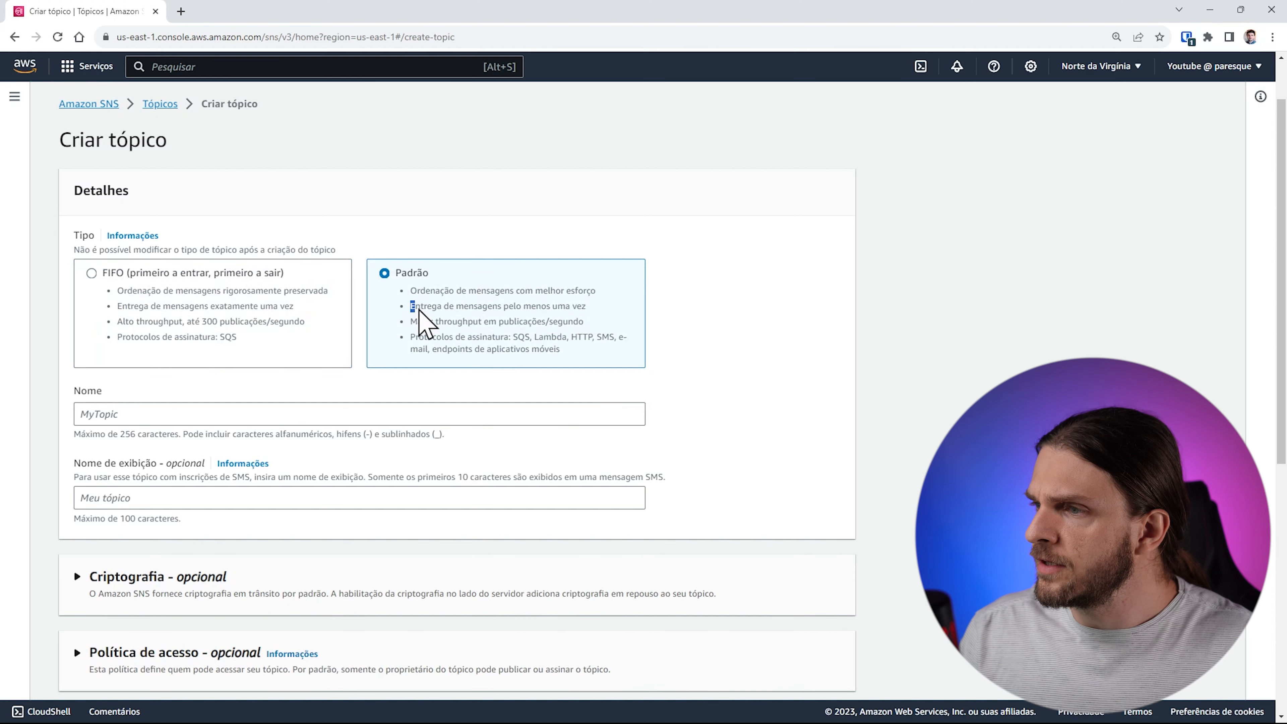
left_click_drag(409, 306, 588, 309)
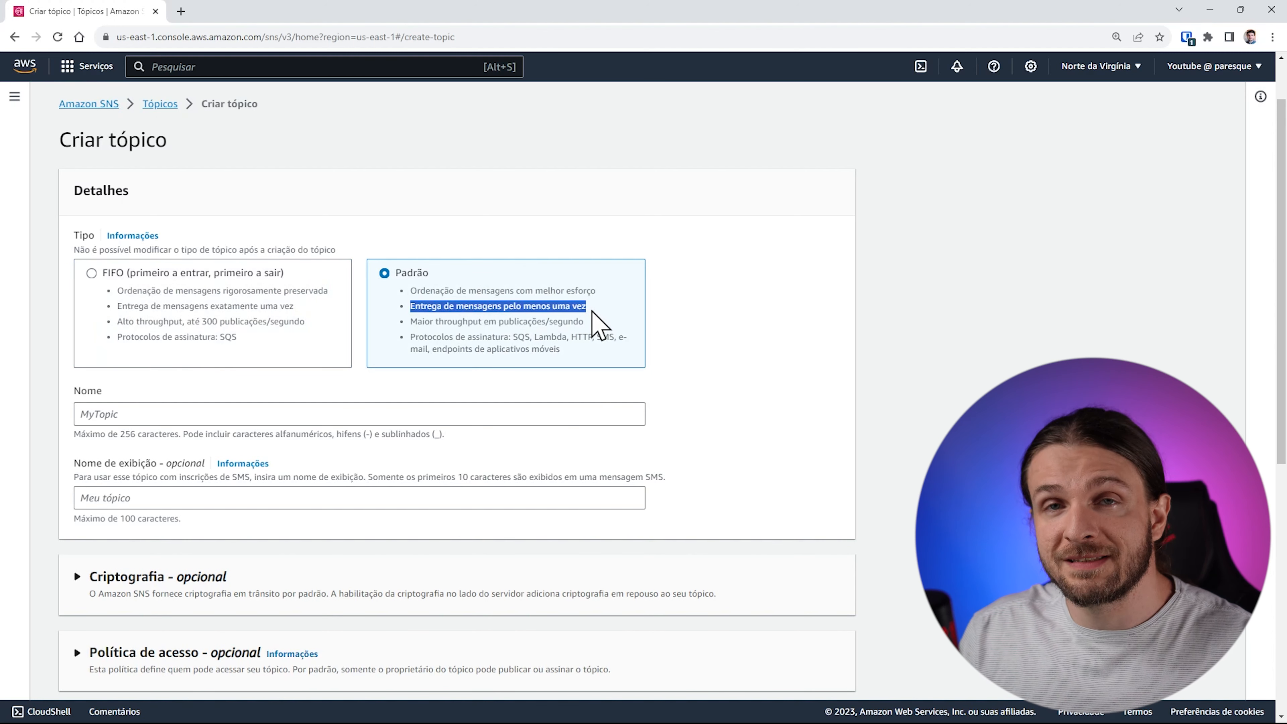
left_click_drag(117, 337, 241, 341)
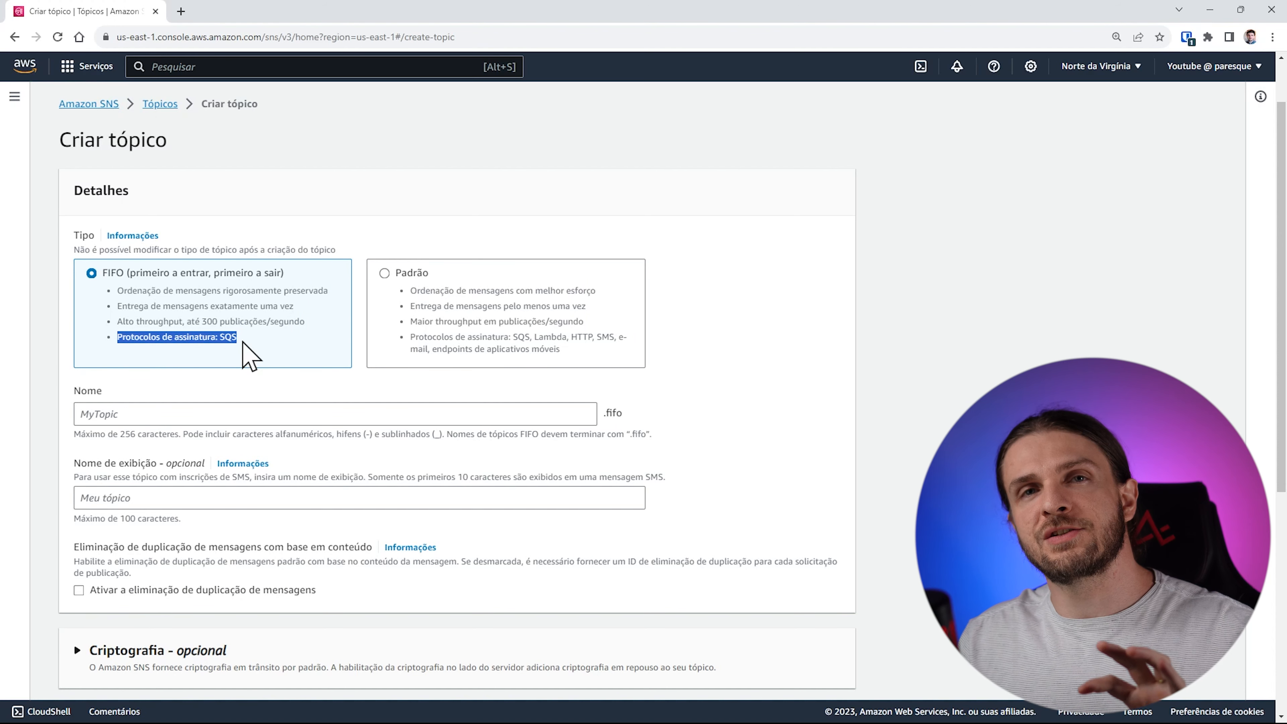
Set the new topic's type to Padrão and name it "sns-exemplo"
left_click(441, 361)
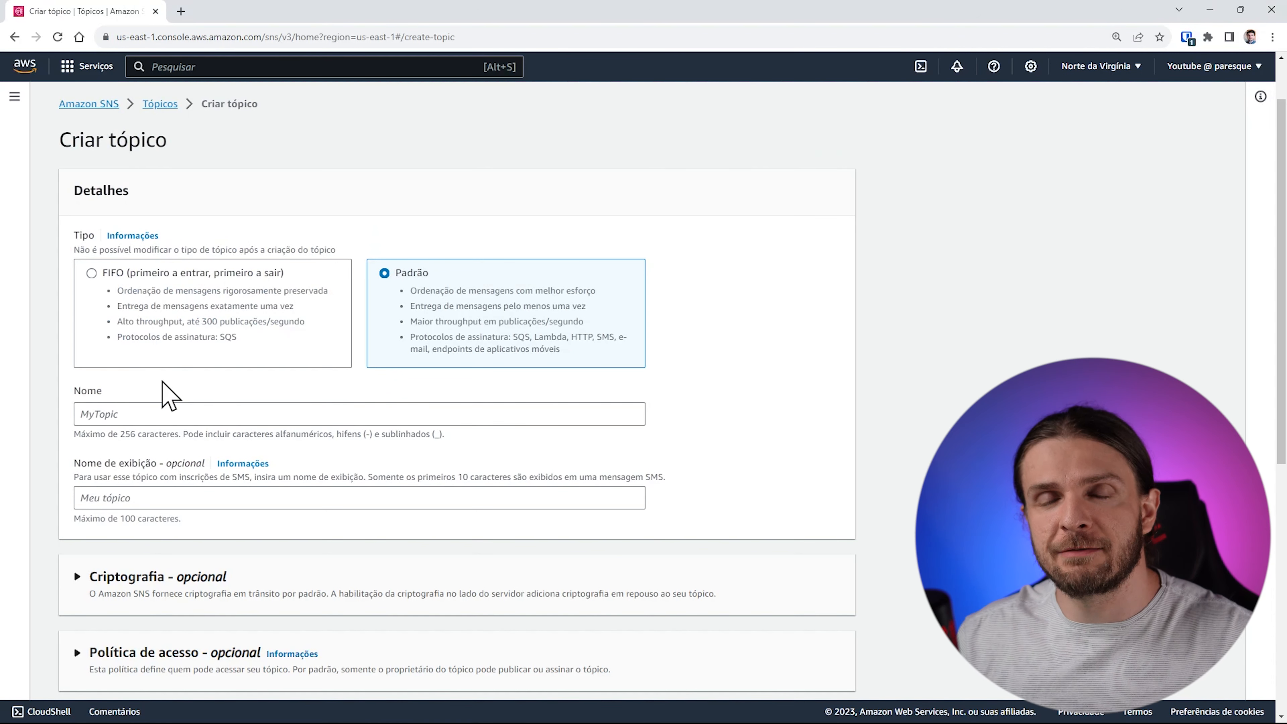
scroll(149, 408, "down", 1)
scroll(147, 405, "up", 1)
left_click(135, 413)
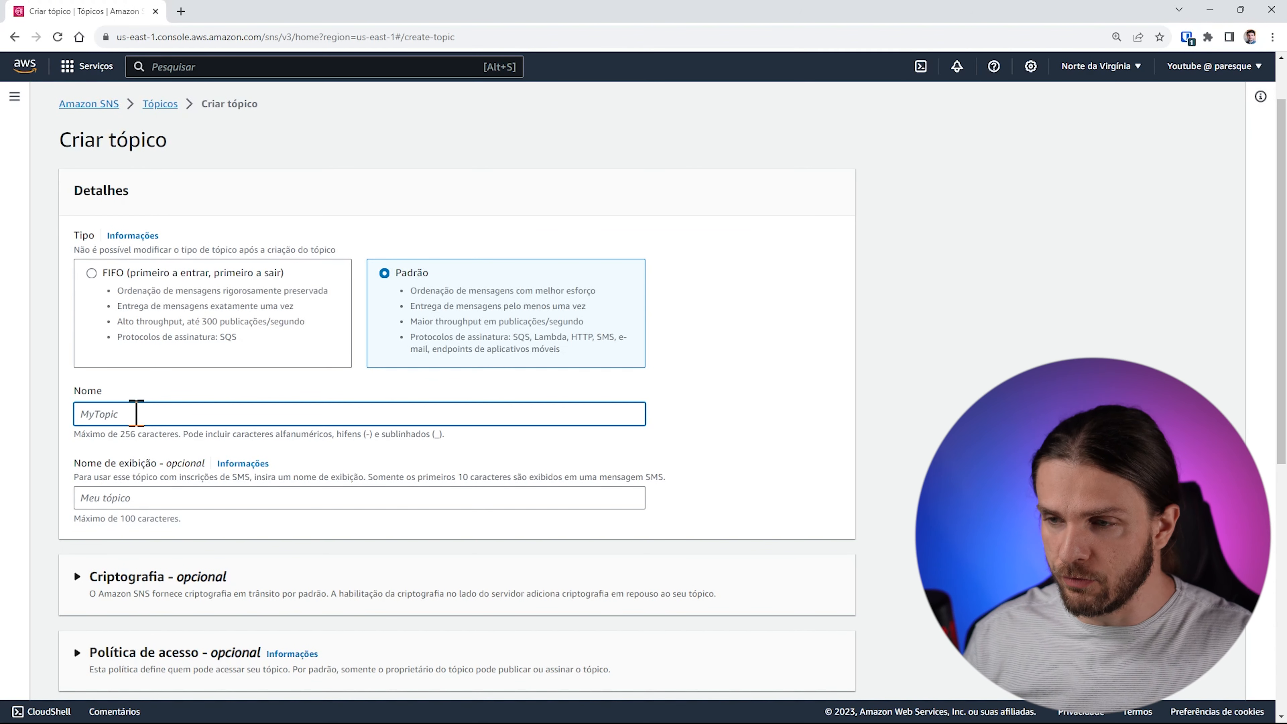
type("s")
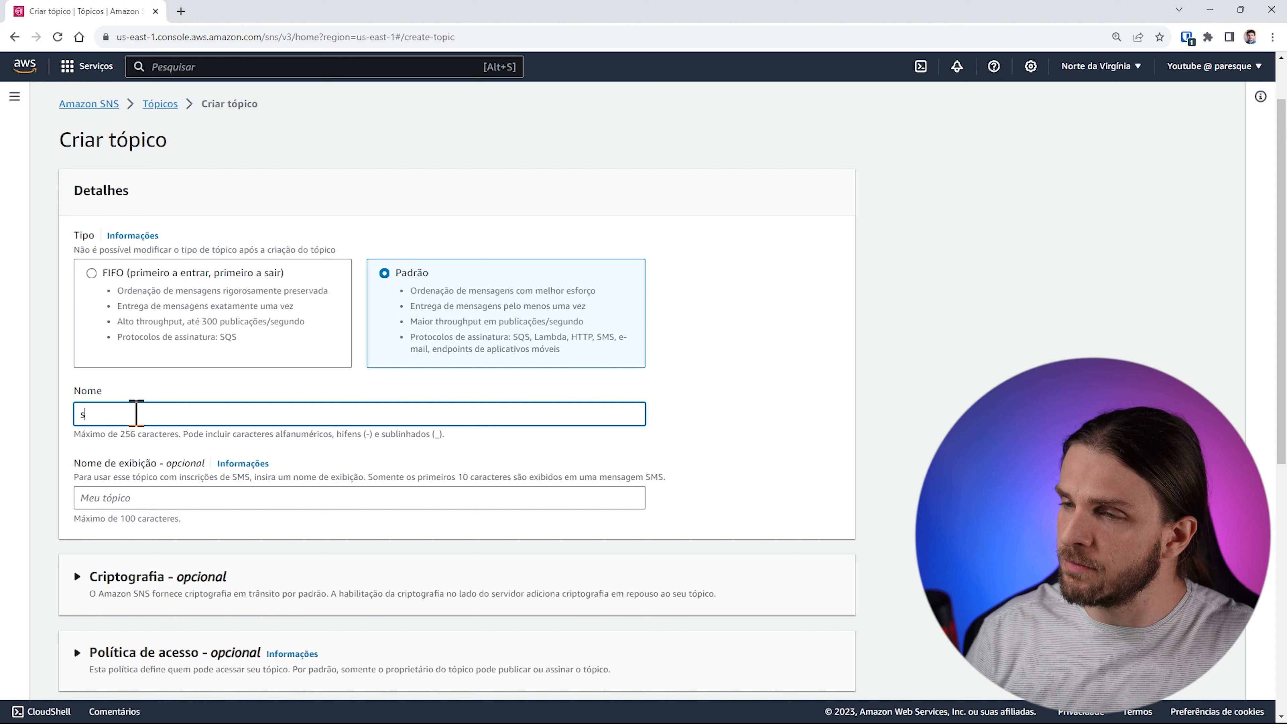
type("ns-exemplo")
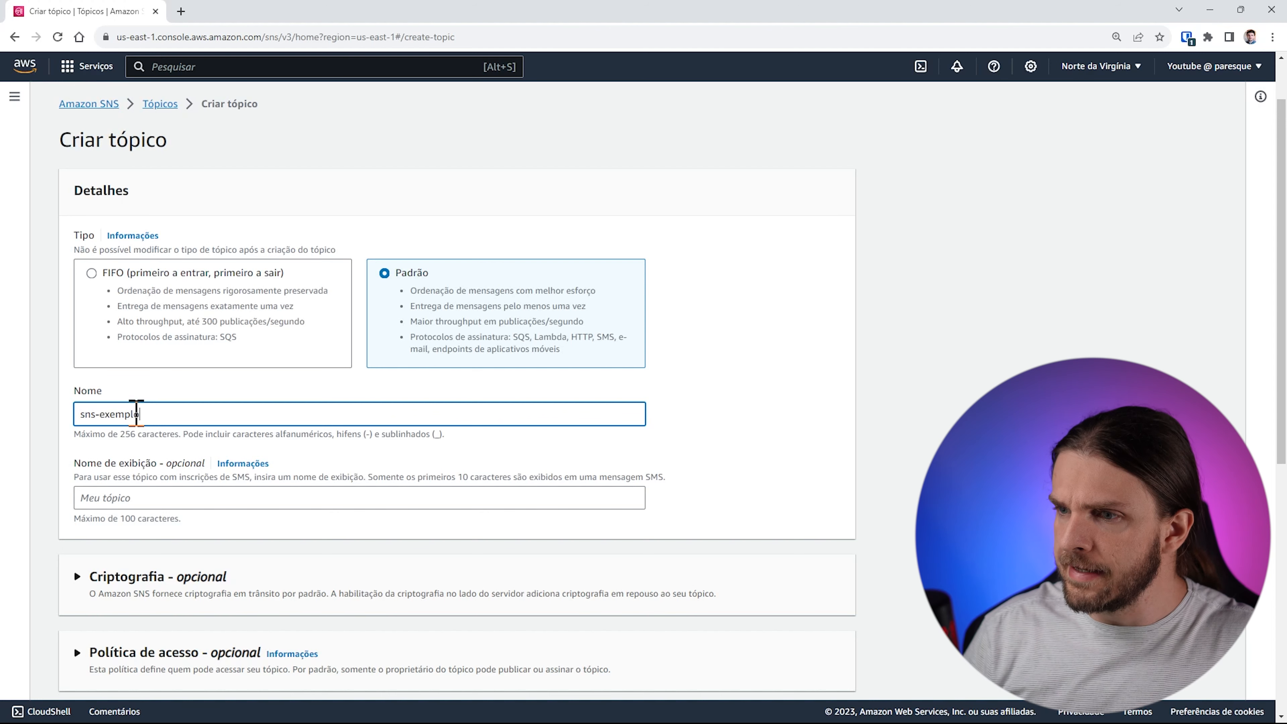
Review the optional sections of the new topic form, from encryption and access policy to tags and active tracing
scroll(136, 413, "down", 8)
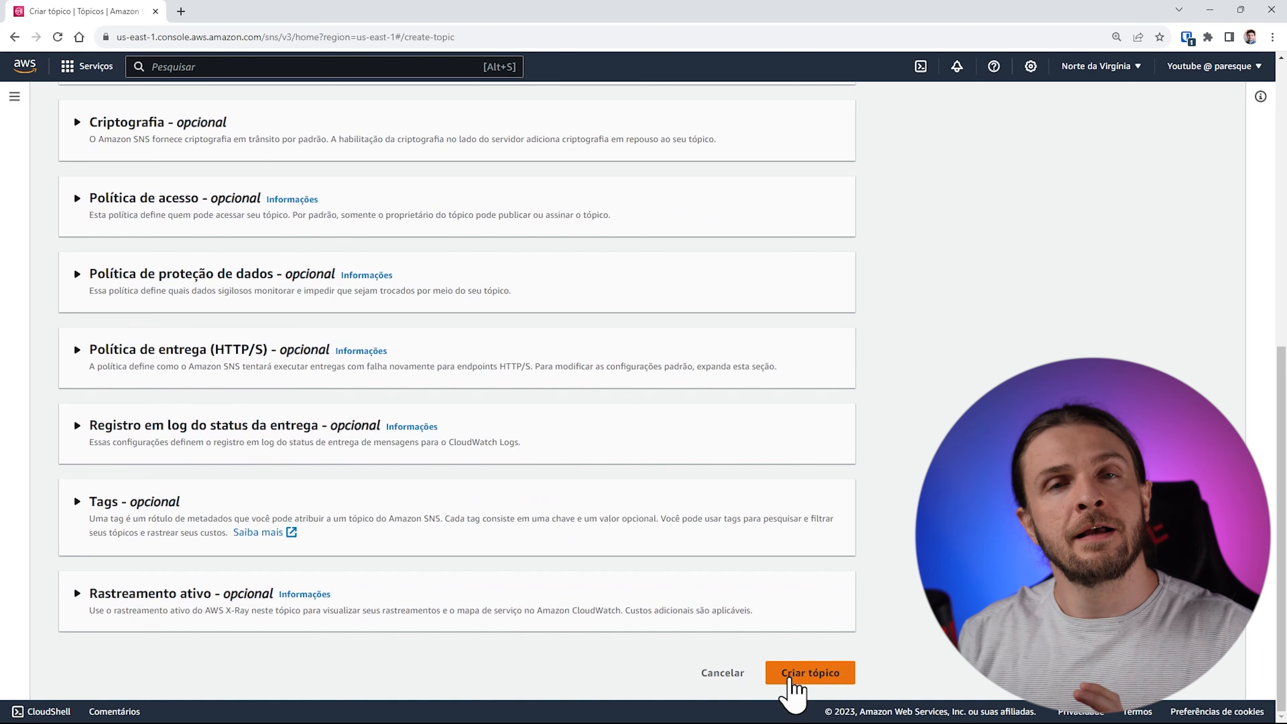
scroll(793, 681, "up", 8)
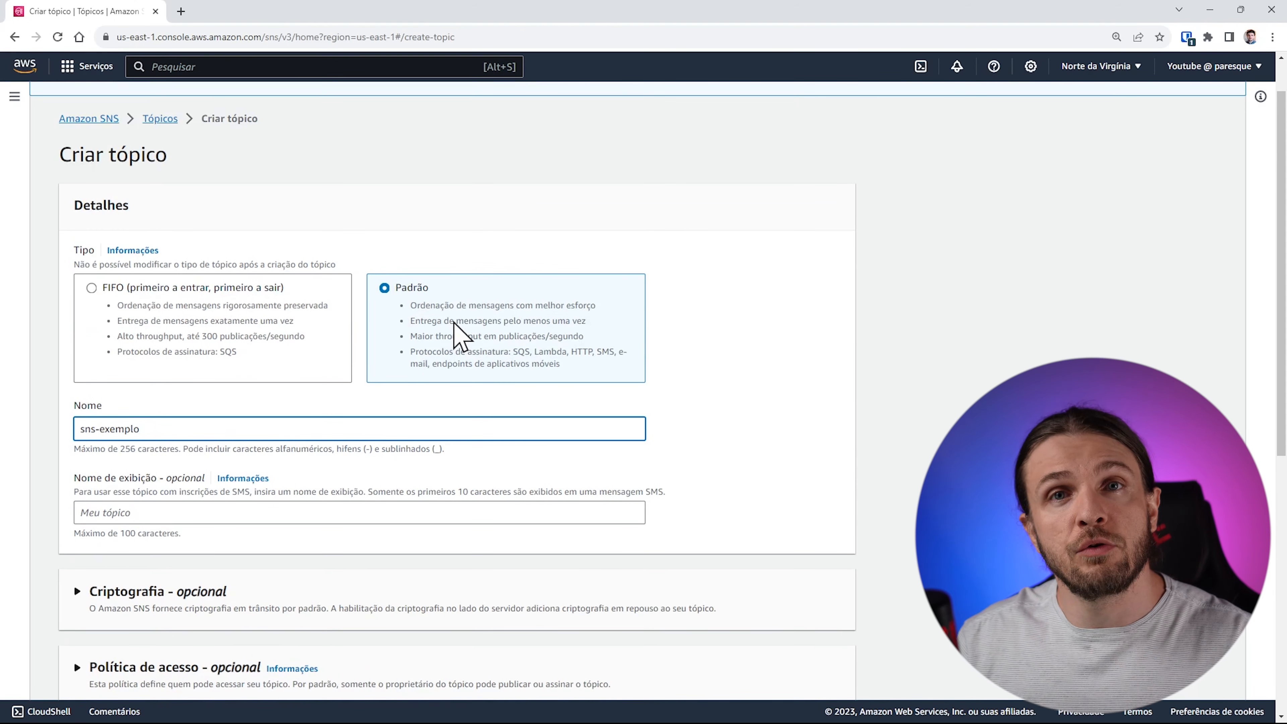
scroll(437, 394, "down", 7)
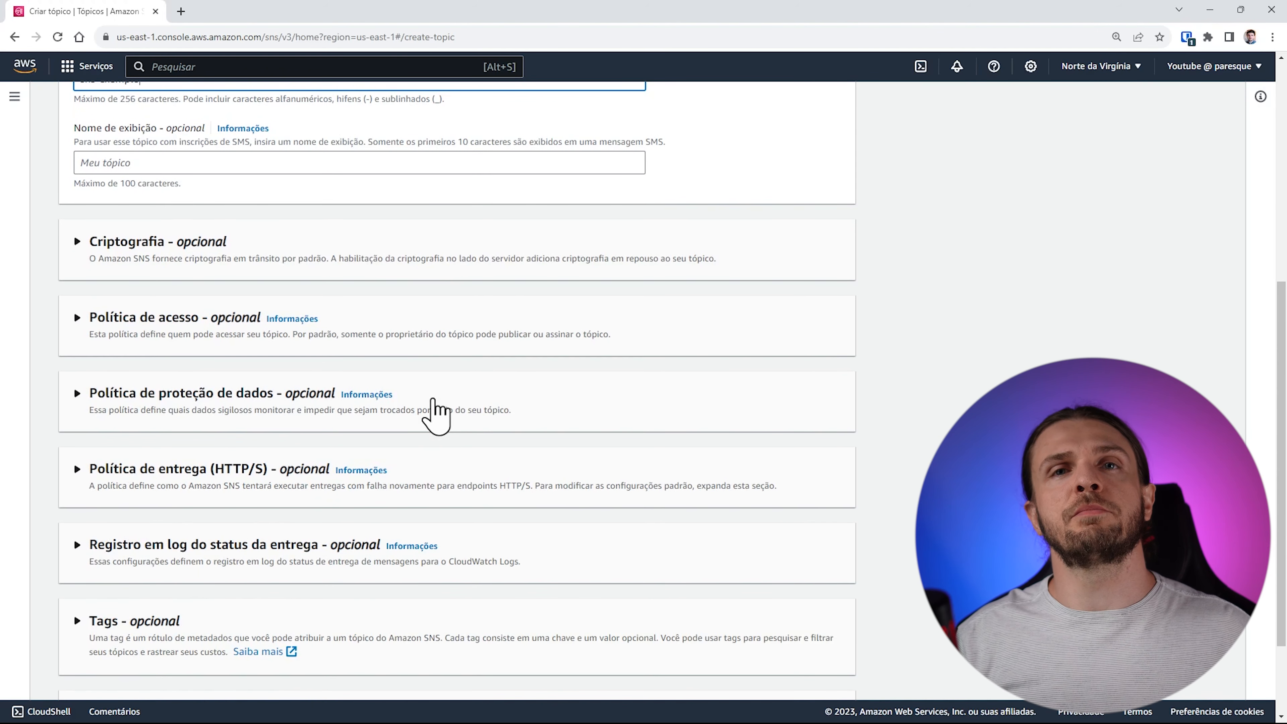
Examine the server-side encryption option and the access policy's method, publishers, subscribers and JSON preview for the new topic
left_click(260, 194)
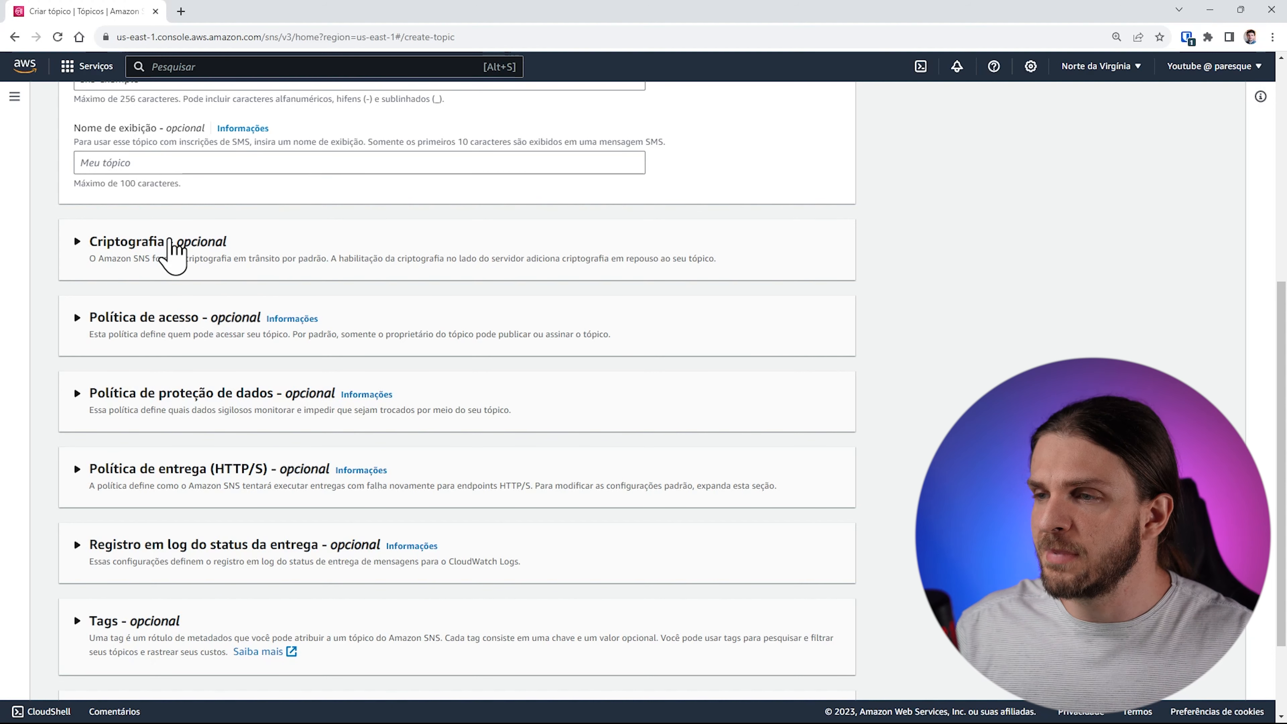
left_click(198, 262)
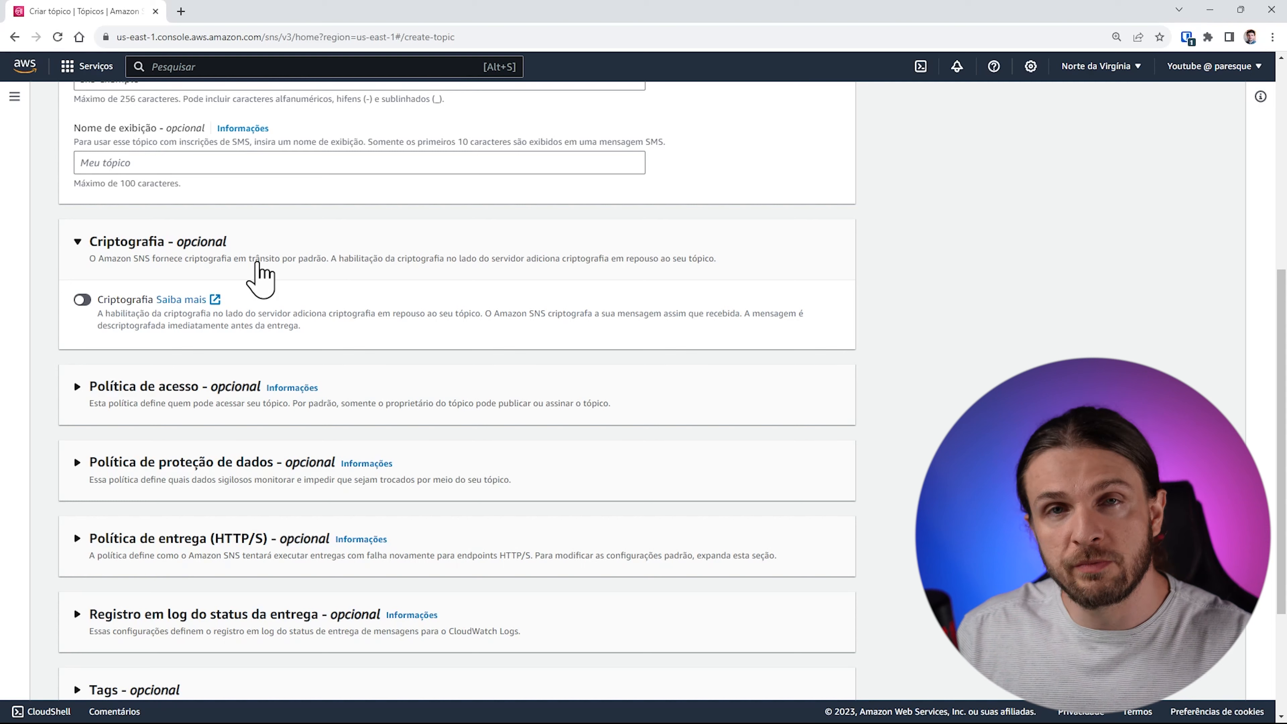
left_click(259, 279)
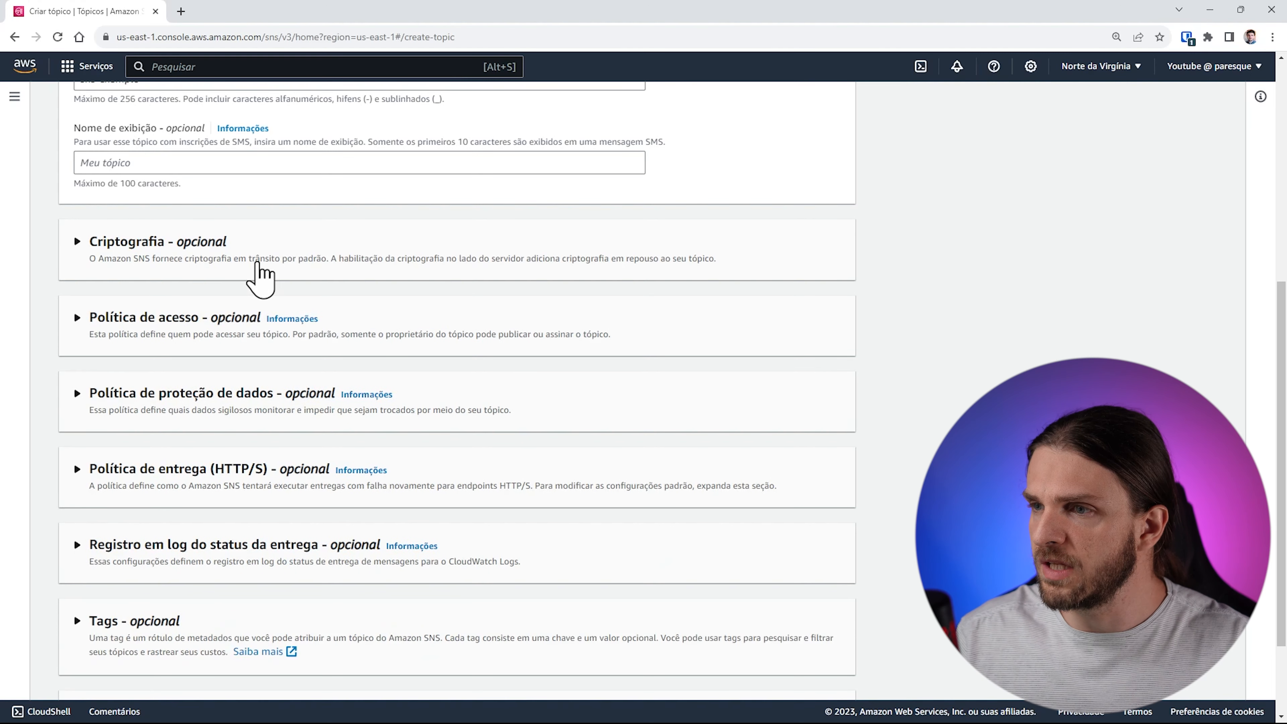
left_click(236, 335)
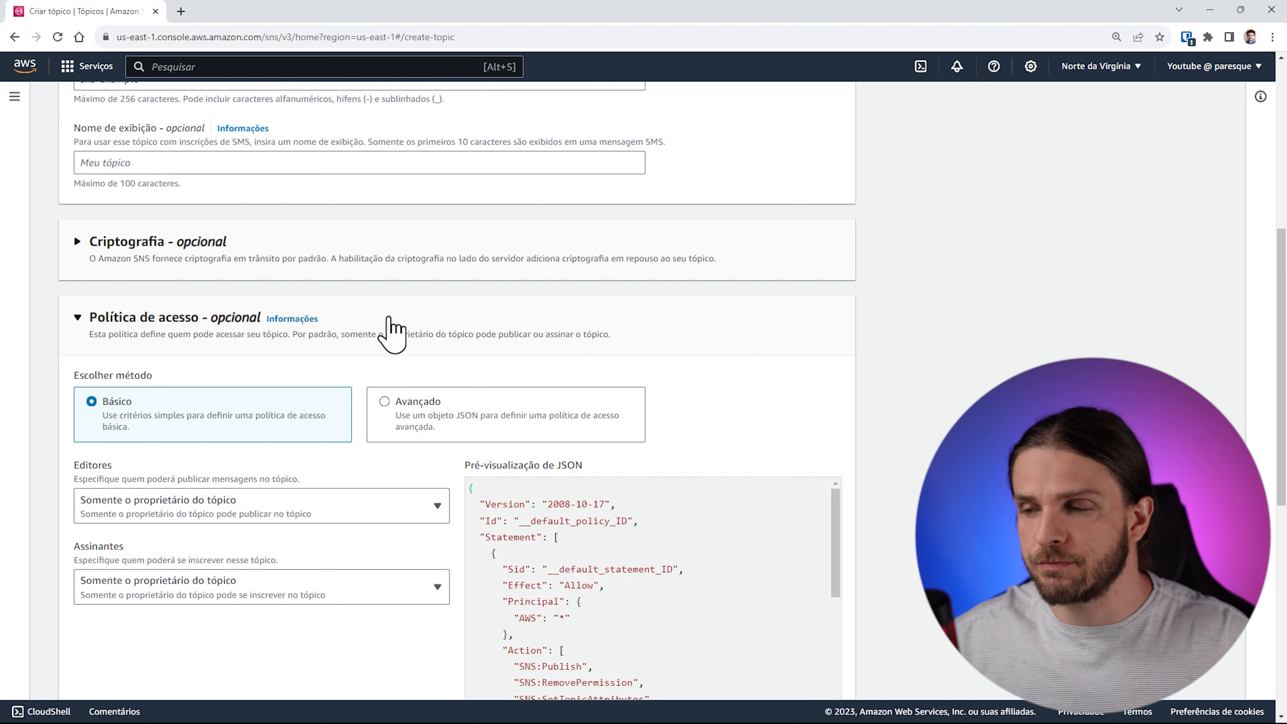
scroll(537, 394, "down", 3)
left_click_drag(571, 386, 588, 519)
left_click(589, 519)
left_click(642, 467)
scroll(603, 451, "down", 5)
left_click(616, 540)
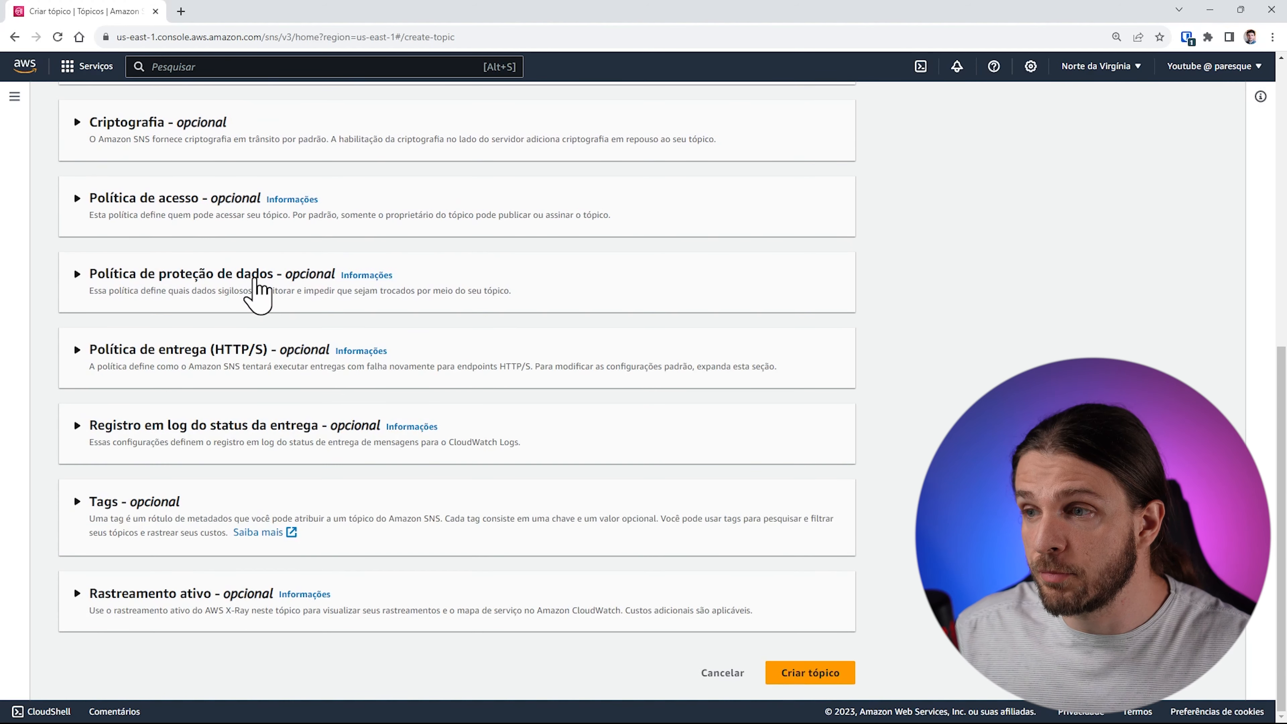
Examine the data protection policy, the HTTP/S delivery retry policy and the delivery status logging options of the new topic
left_click(255, 280)
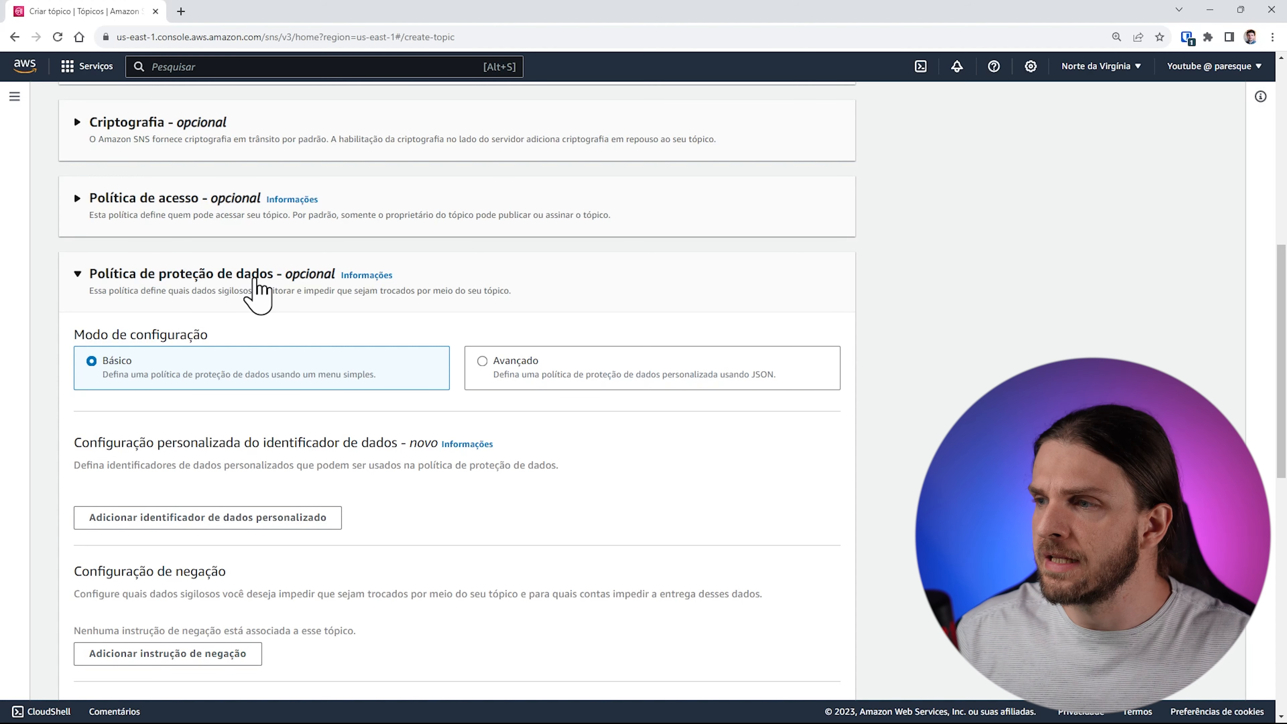
left_click(254, 280)
left_click(227, 366)
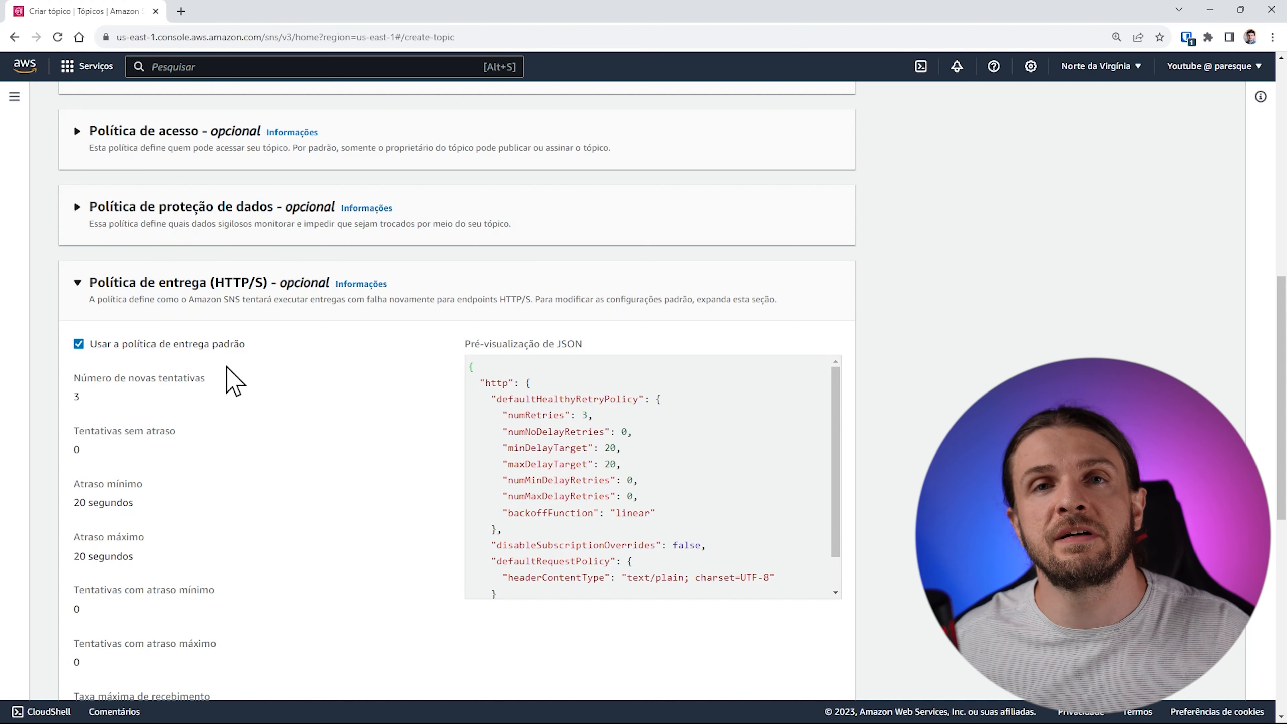
left_click_drag(486, 411, 617, 507)
left_click(615, 508)
left_click(276, 284)
left_click(242, 450)
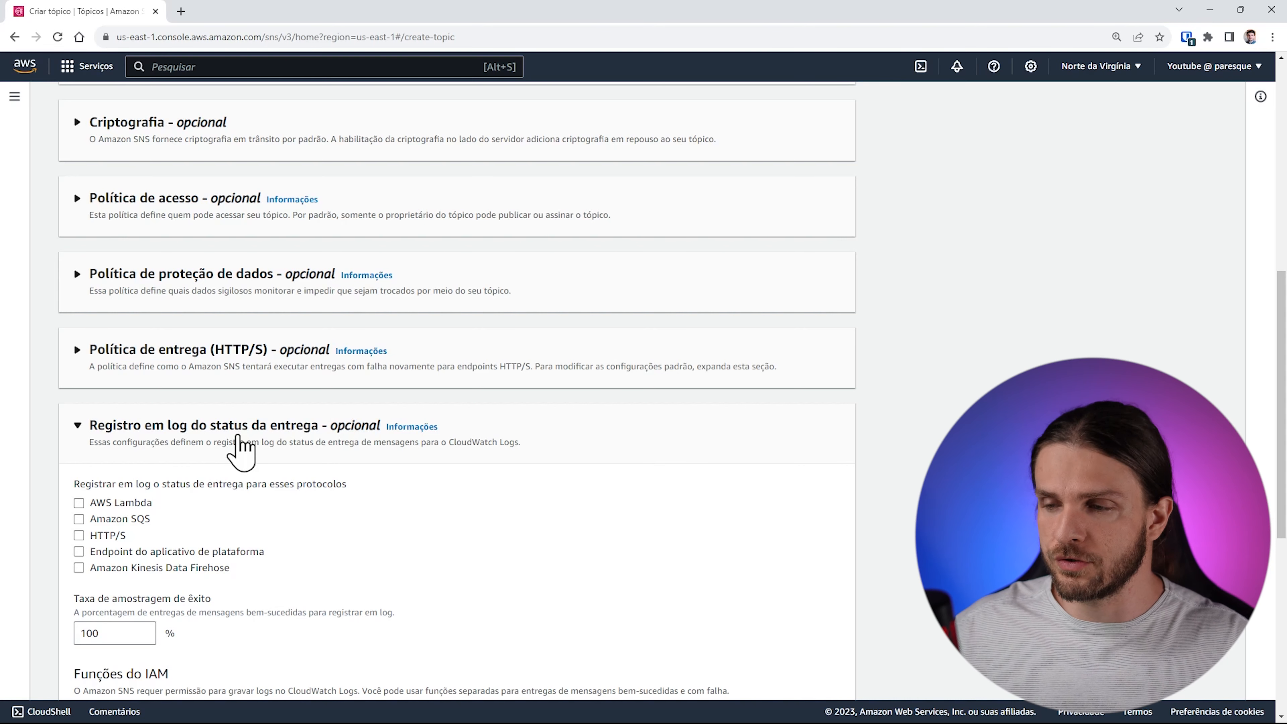
scroll(299, 436, "down", 1)
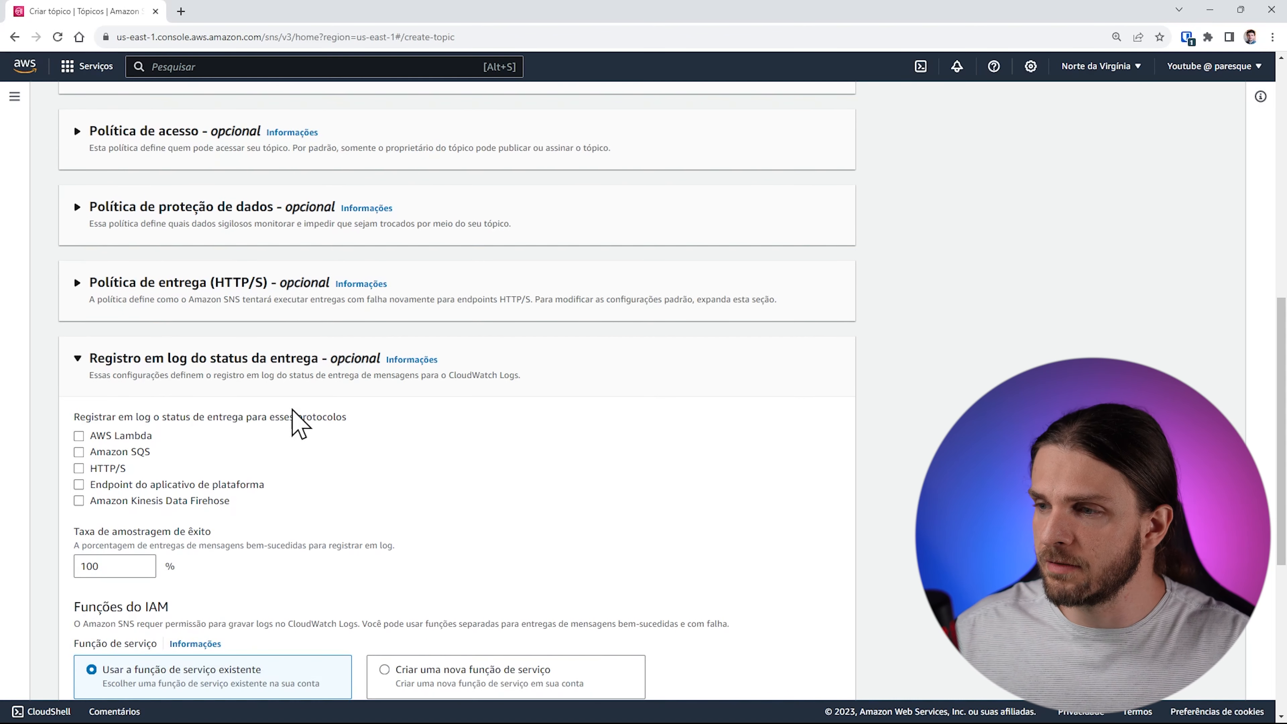
left_click(299, 380)
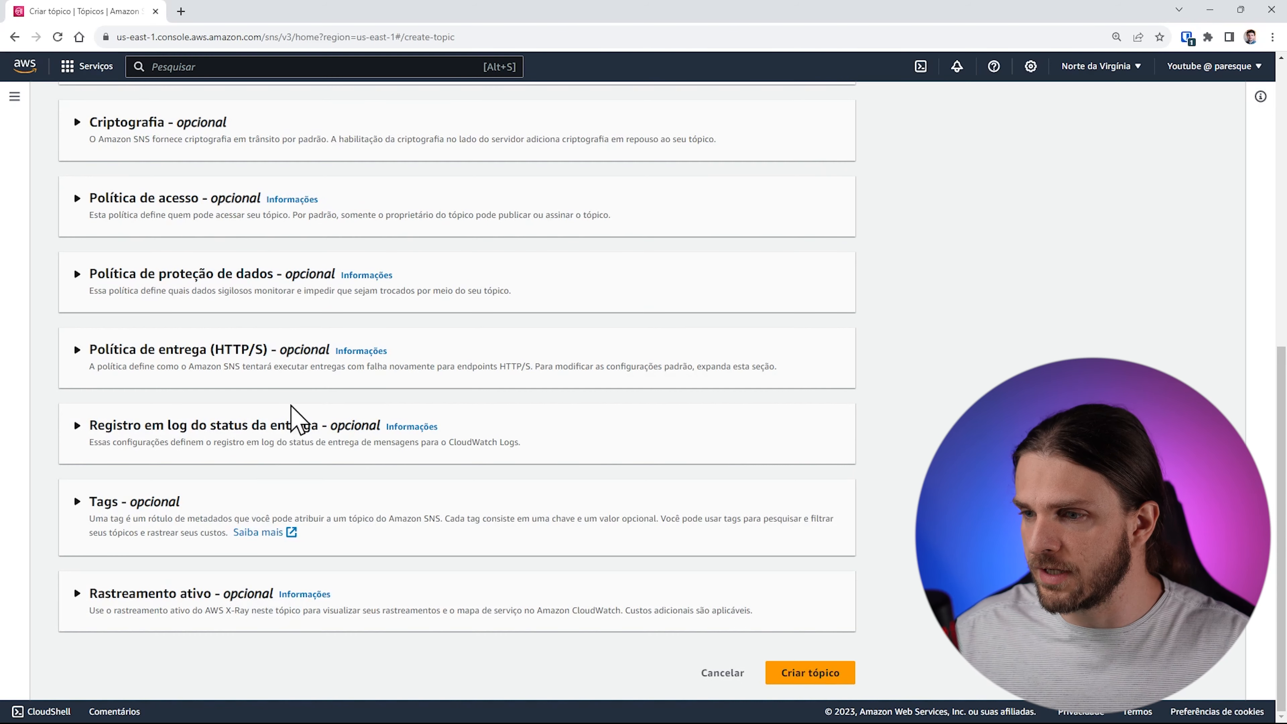
Examine the key and value fields for topic tags and the option for active tracing
left_click(229, 507)
scroll(229, 507, "down", 1)
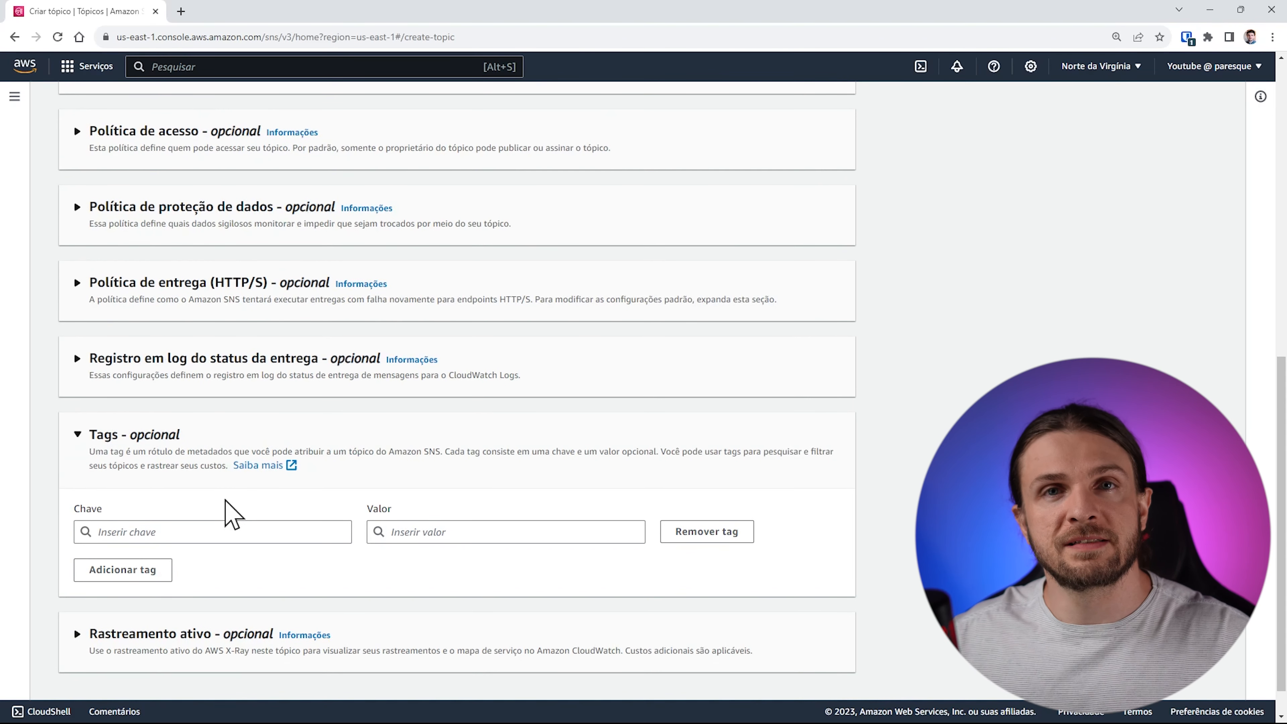
left_click(230, 532)
left_click(427, 532)
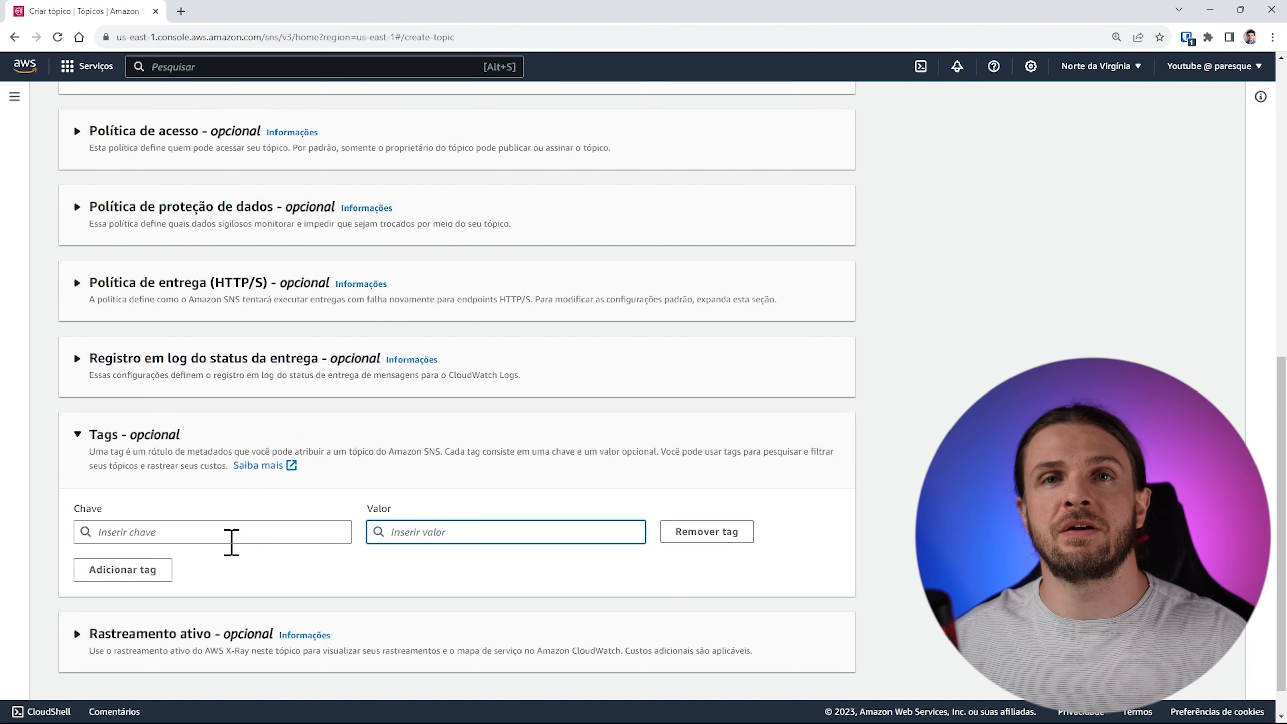
left_click(143, 530)
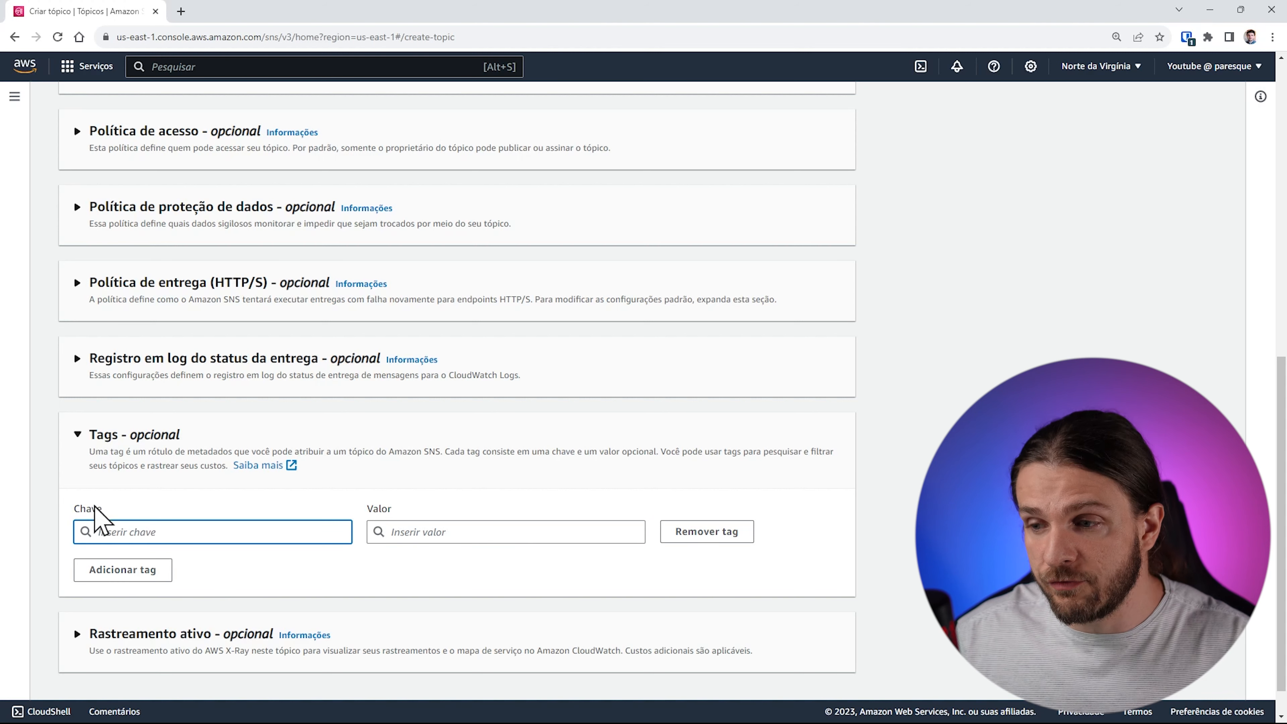
left_click(474, 530)
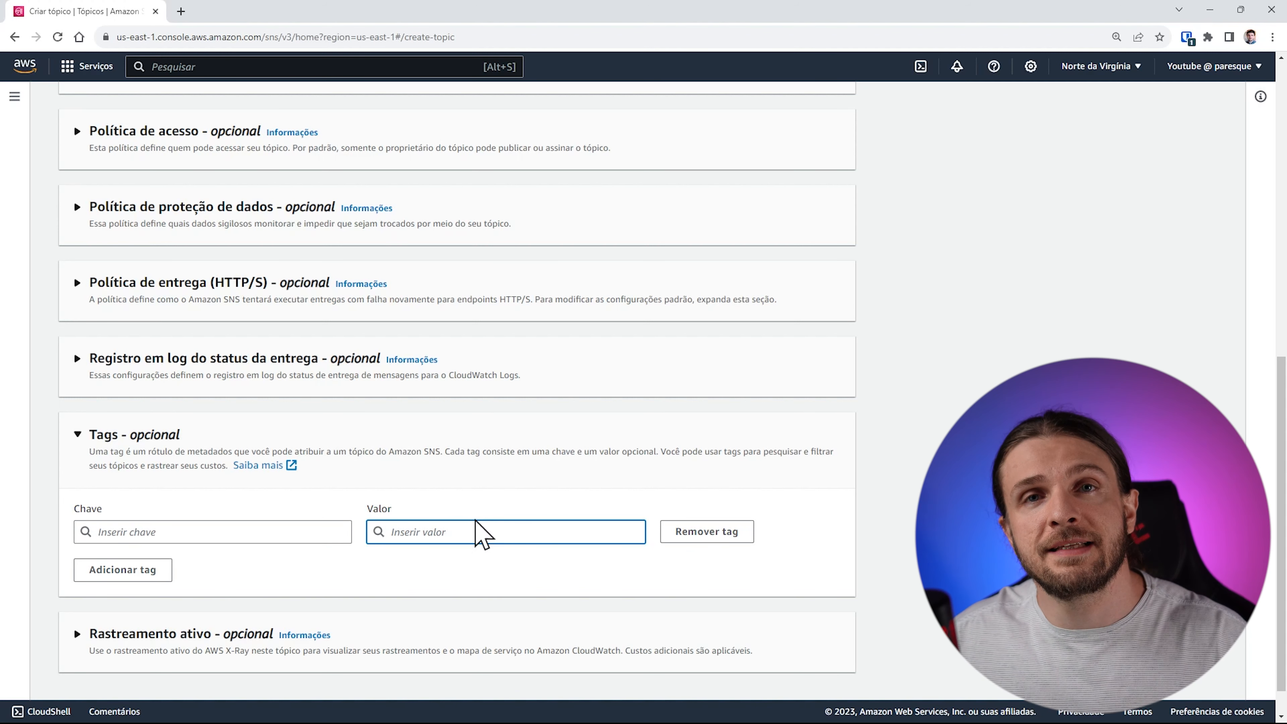
left_click(379, 444)
left_click(377, 620)
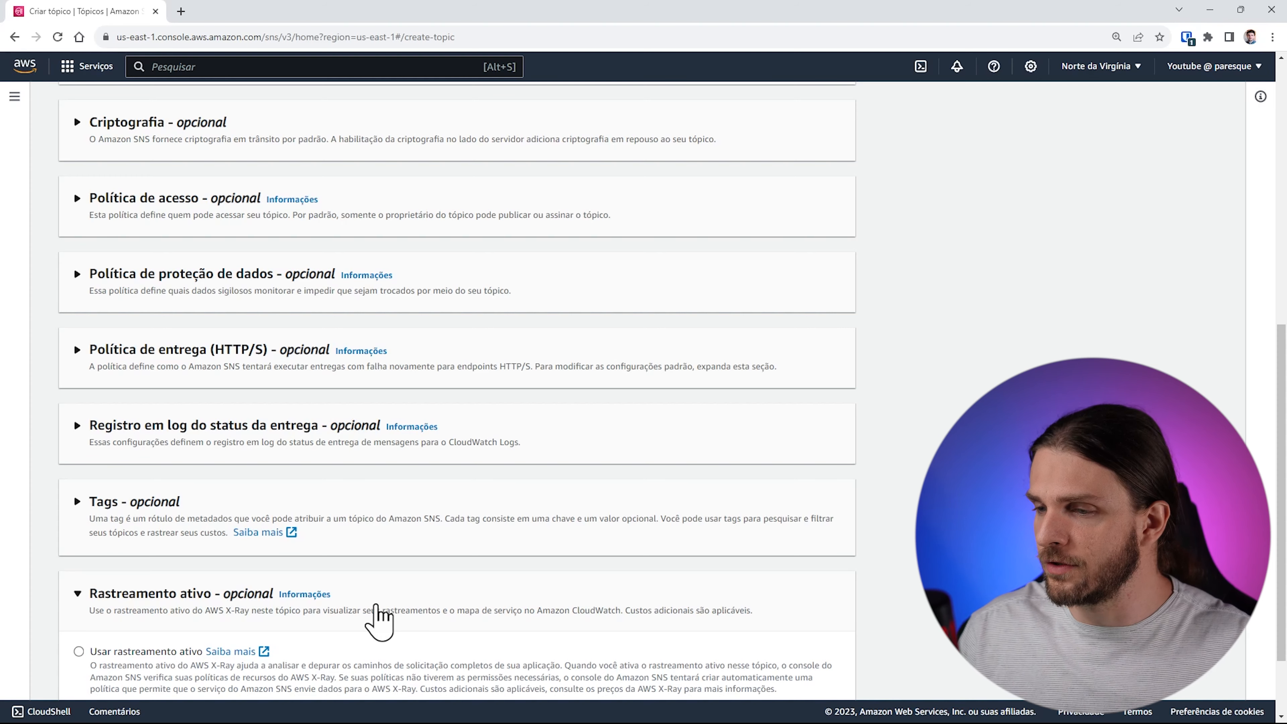
Create the sns-exemplo topic, leaving all optional sections at their defaults
scroll(379, 619, "up", 5)
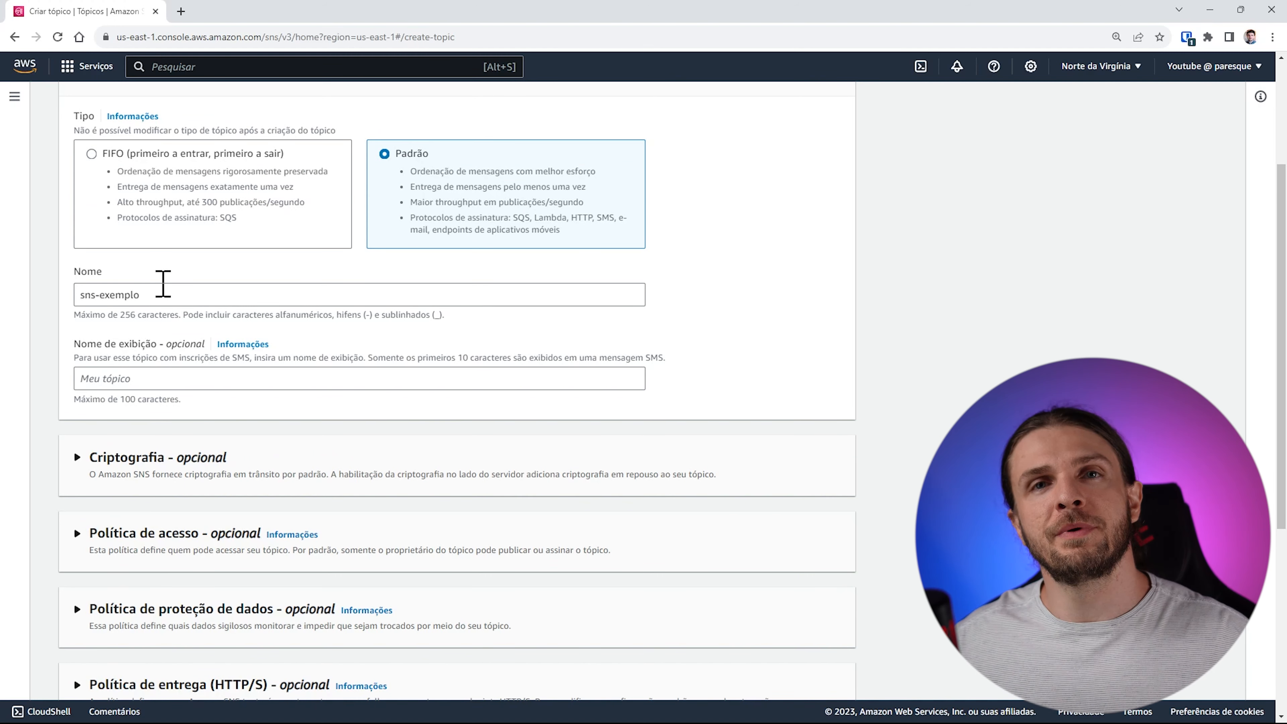
scroll(503, 317, "down", 7)
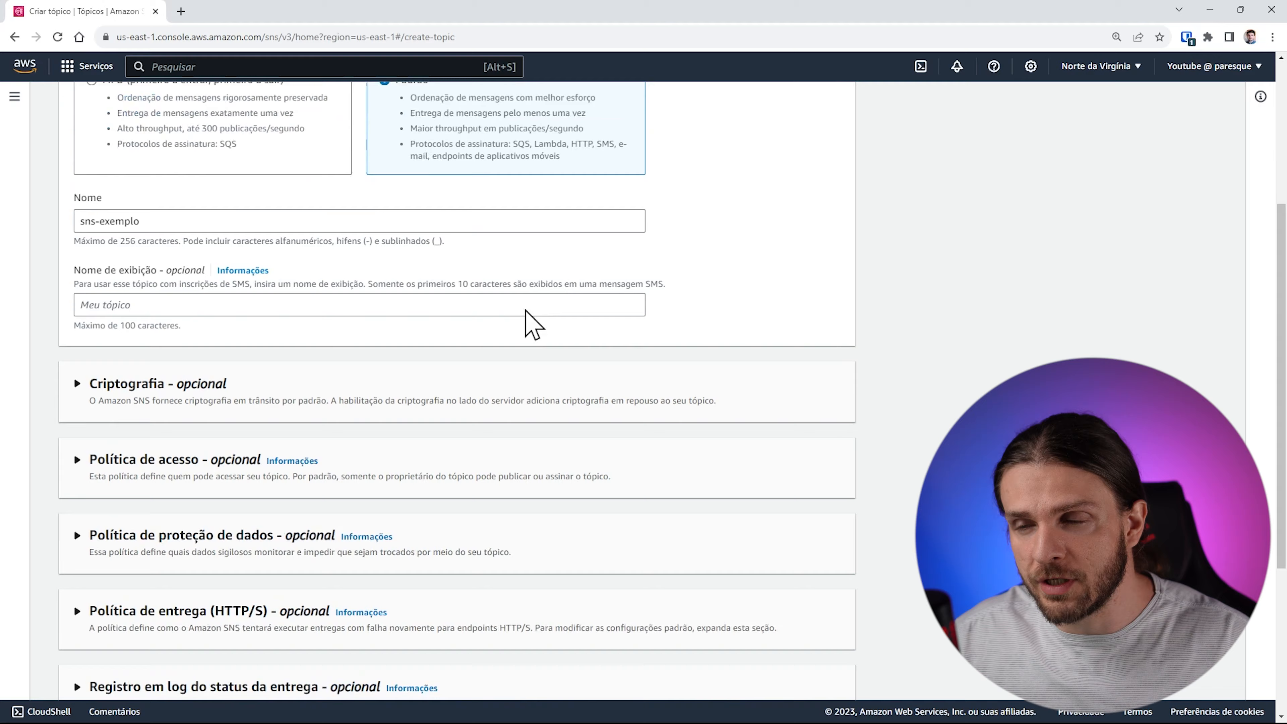
left_click(818, 674)
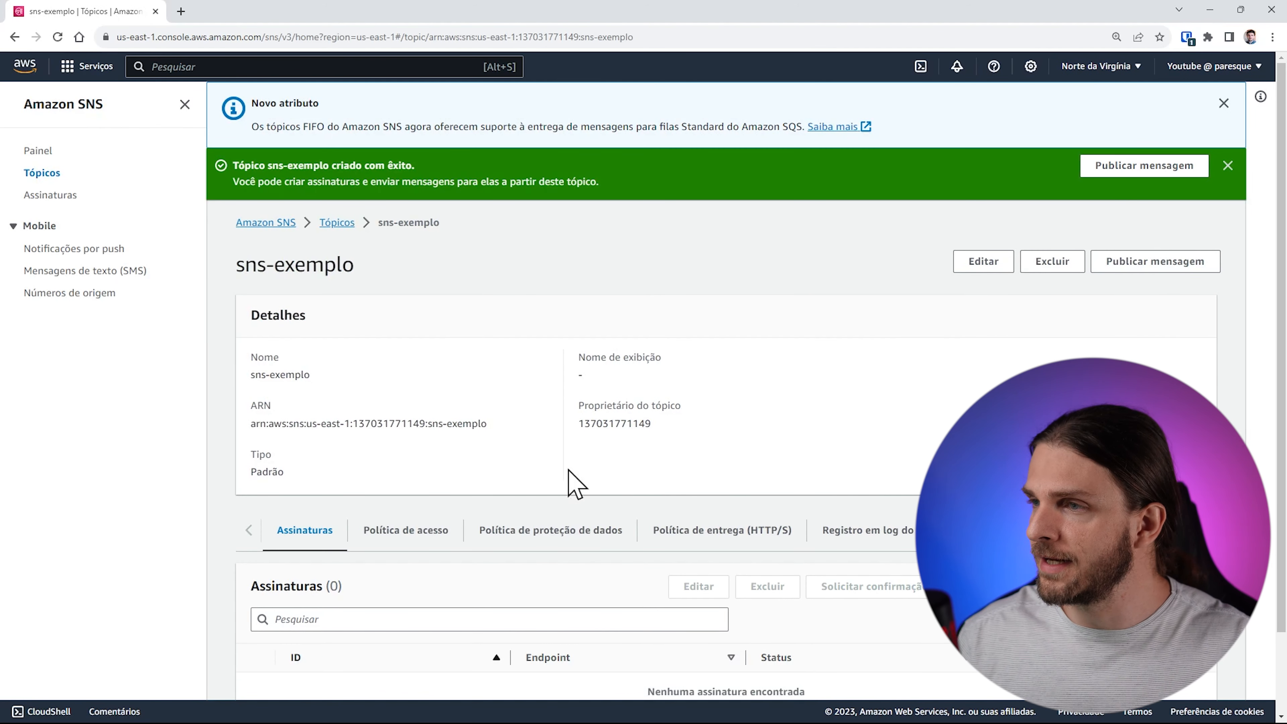
Copy the ARN of the sns-exemplo topic from its details
scroll(613, 448, "down", 2)
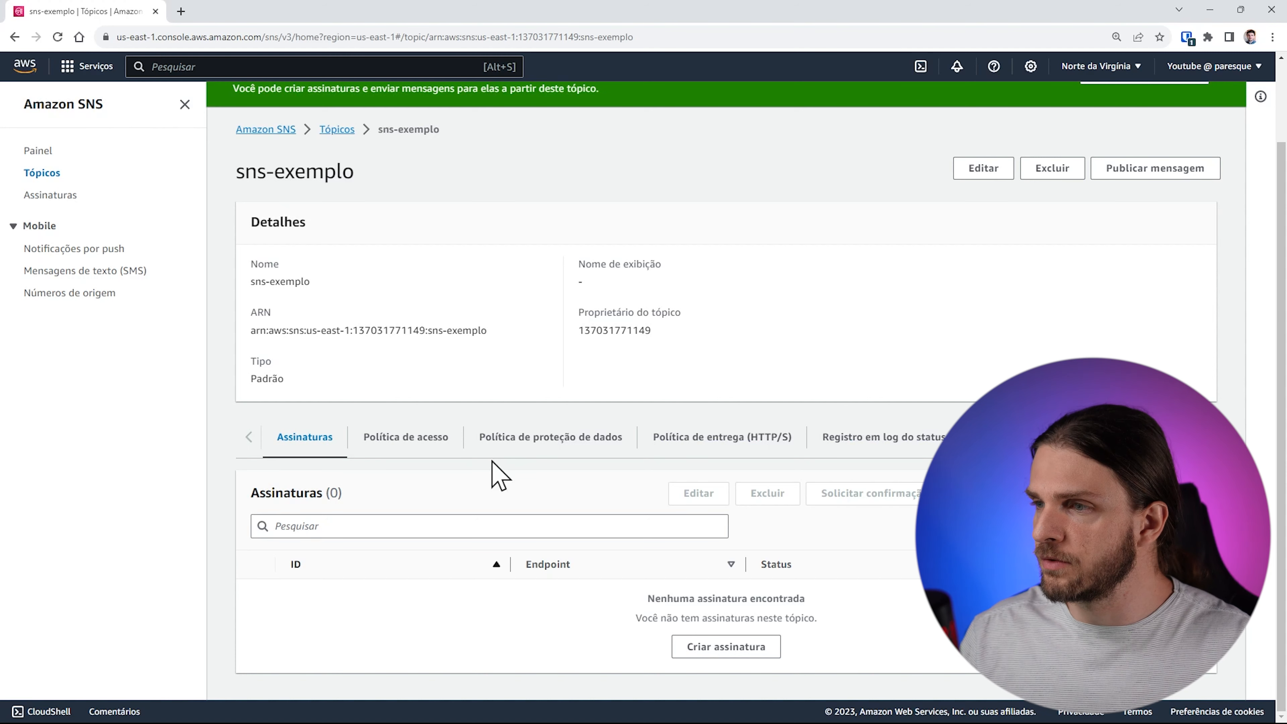
triple_click(472, 328)
double_click(472, 328)
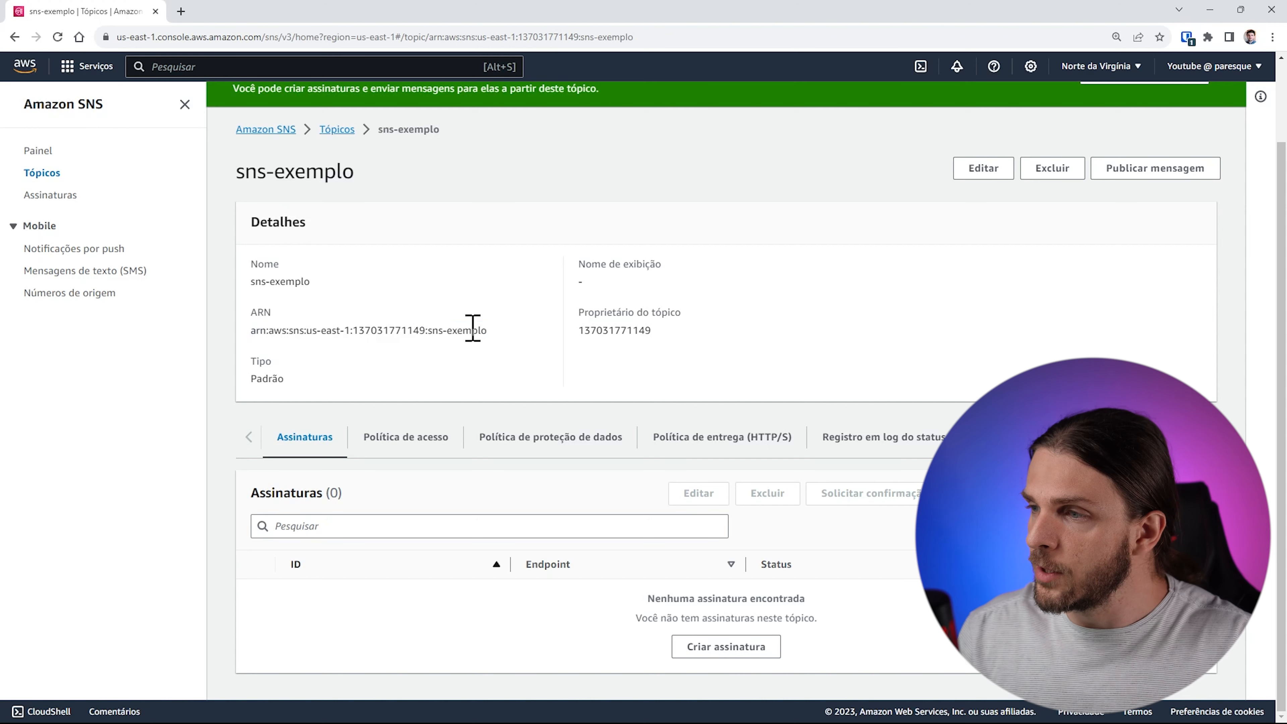
left_click(254, 312)
left_click_drag(251, 330, 503, 334)
key("ctrl+c")
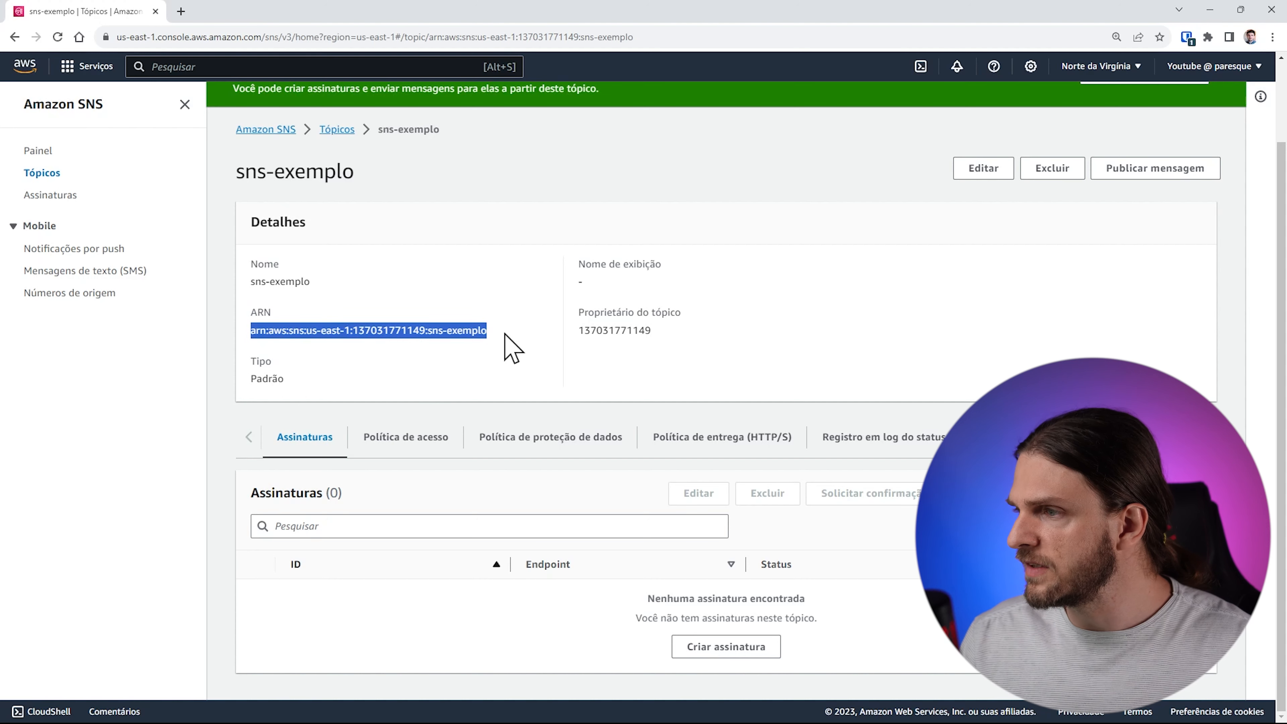
Switch to Visual Studio Code and paste the copied ARN as the TopicArn value in enviarMensagem.js
key("alt+Tab")
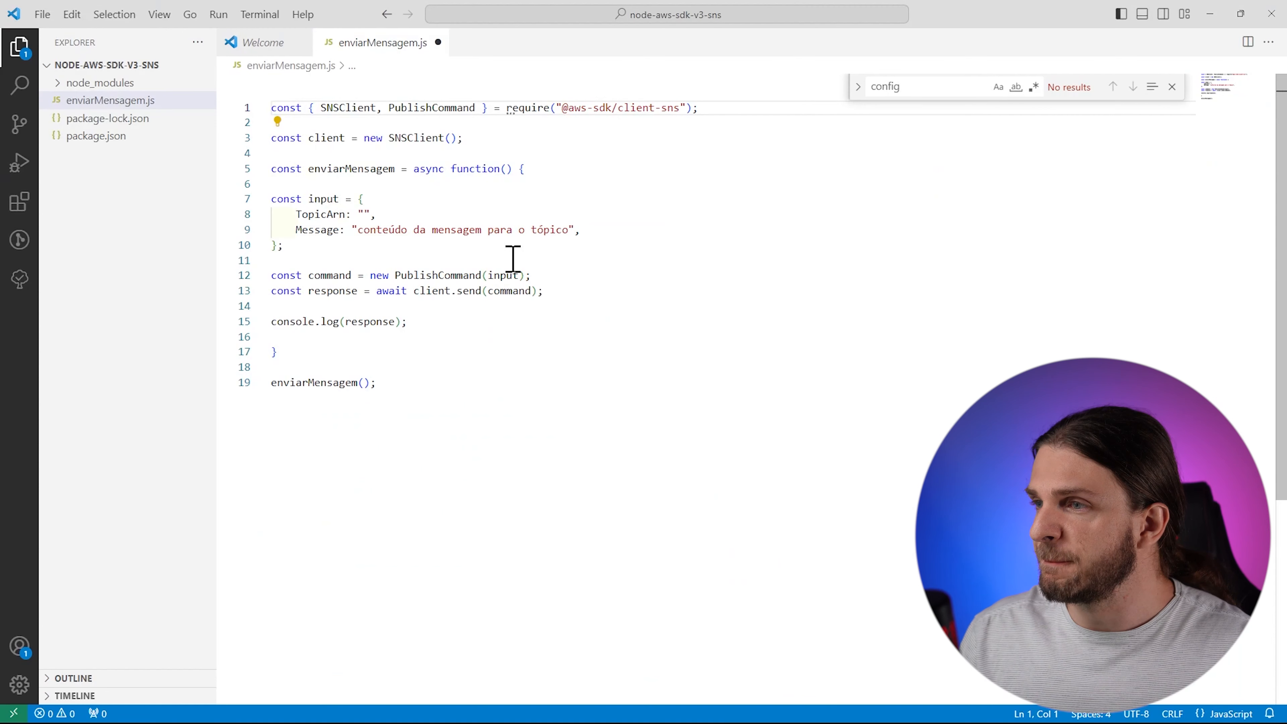
left_click(363, 215)
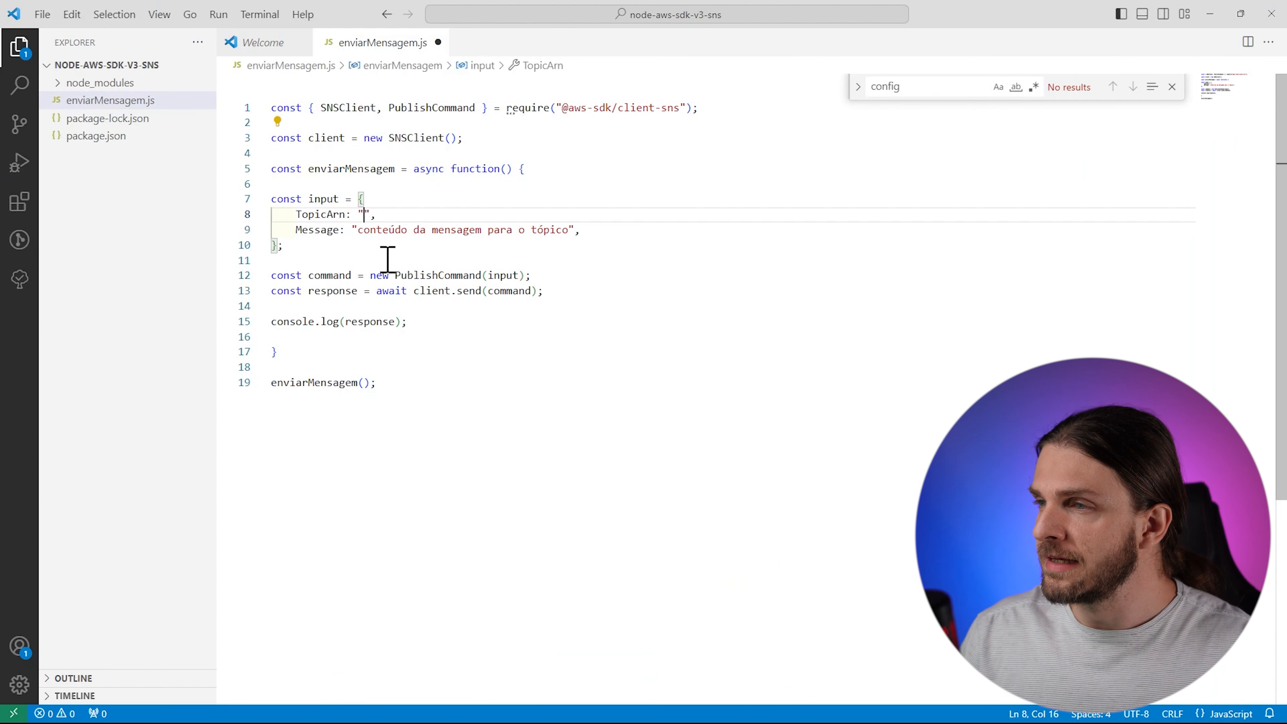
key("ctrl+v")
double_click(320, 215)
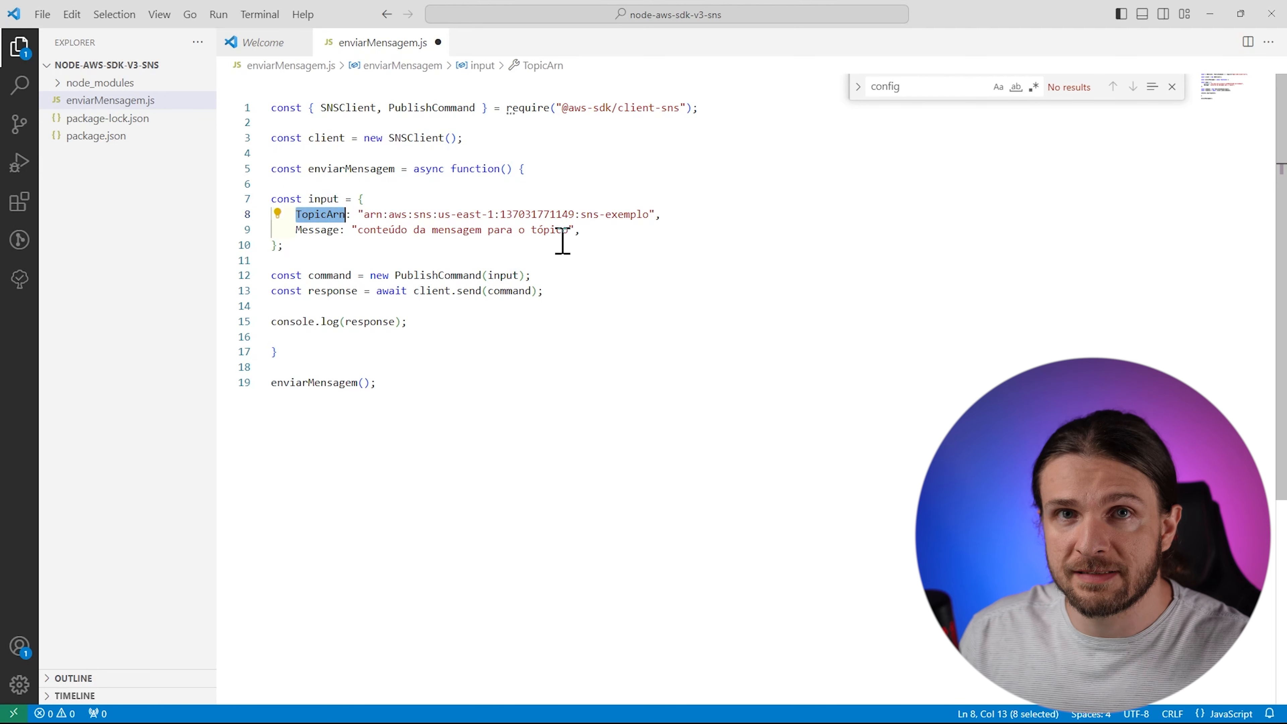
left_click(96, 135)
left_click(459, 219)
left_click_drag(358, 278, 420, 277)
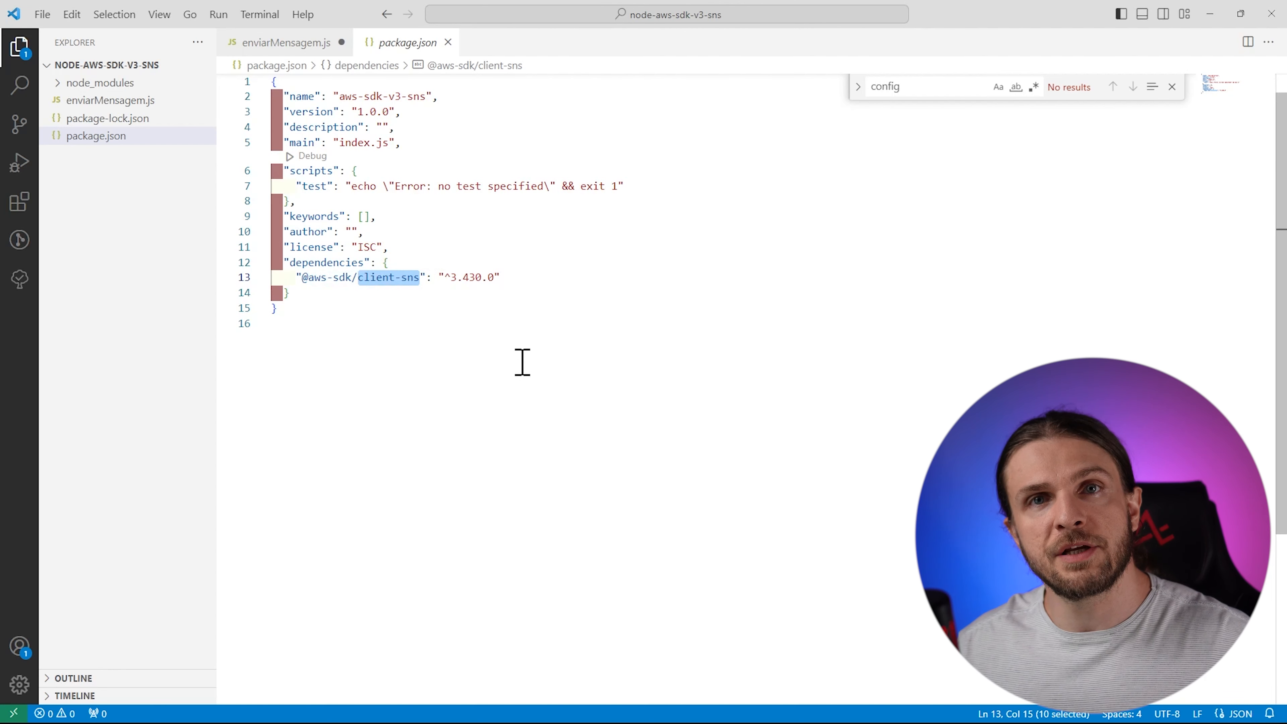
left_click_drag(444, 277, 481, 277)
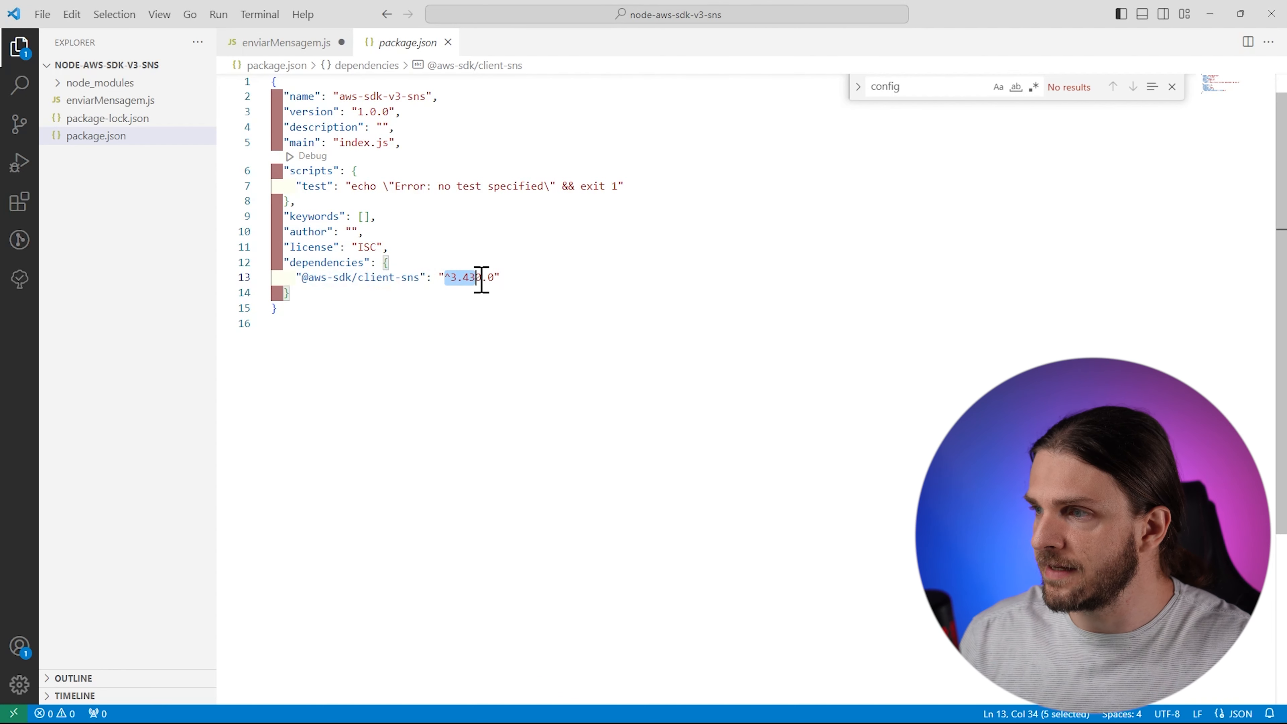
left_click(286, 44)
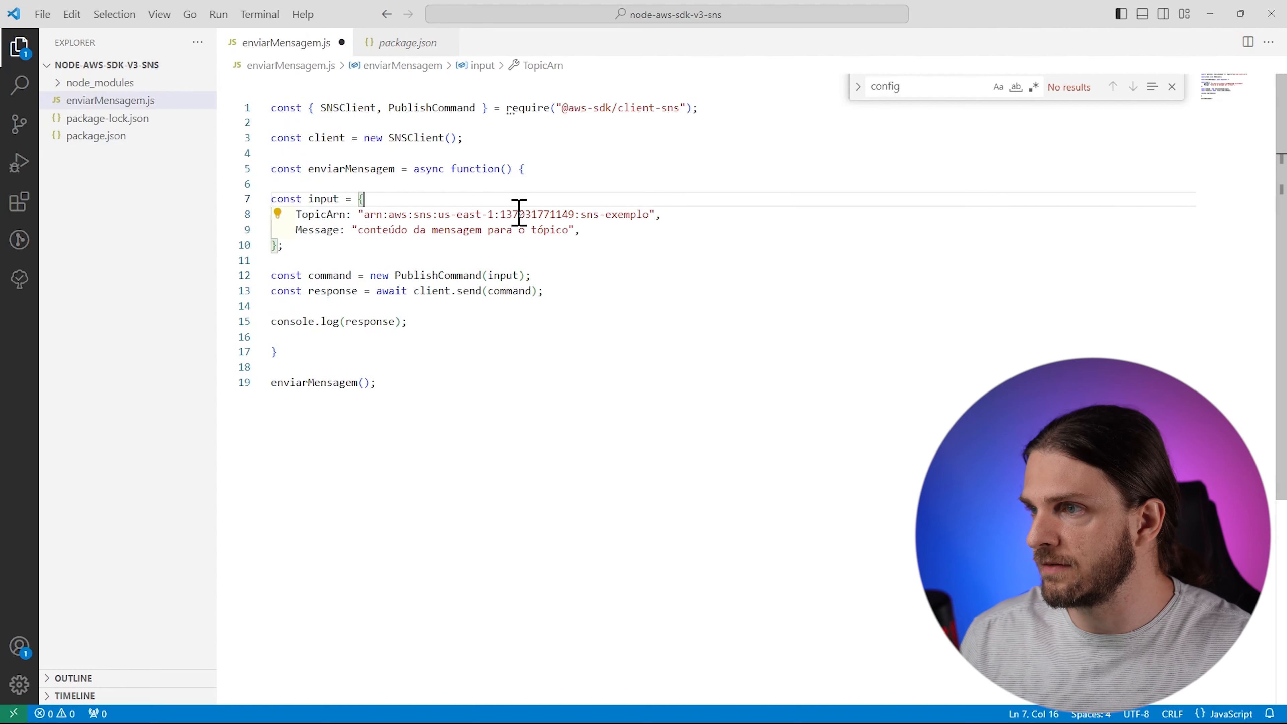
key("ctrl+s")
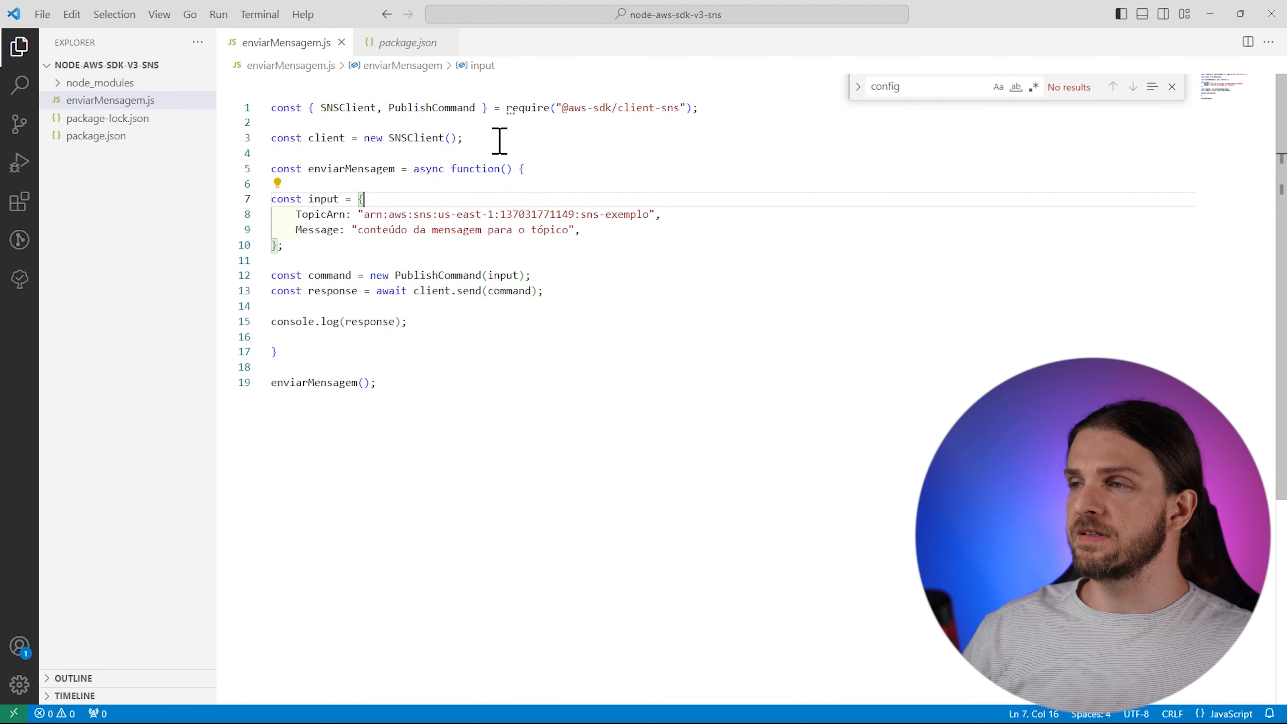
Review the code in enviarMensagem.js, from the SNS import and client to the input object and the publish command being sent
left_click_drag(483, 124, 253, 98)
left_click_drag(531, 148, 249, 142)
left_click(288, 199)
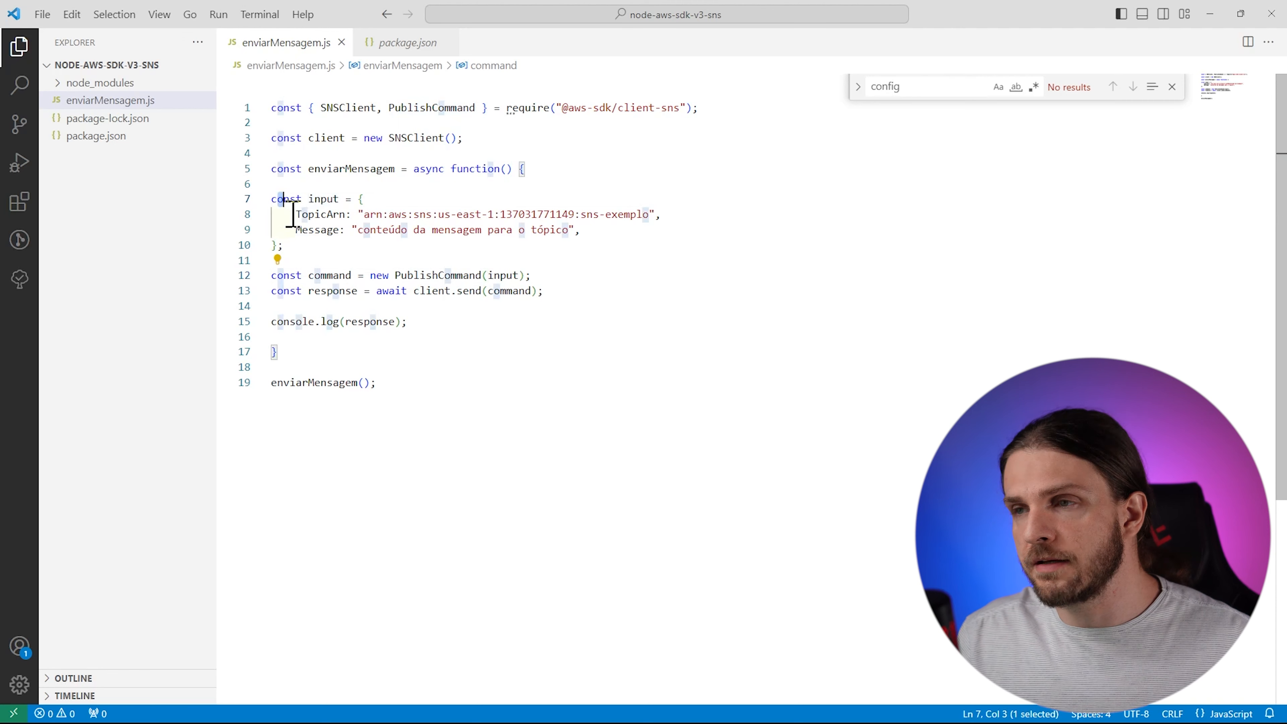
left_click_drag(278, 200, 310, 253)
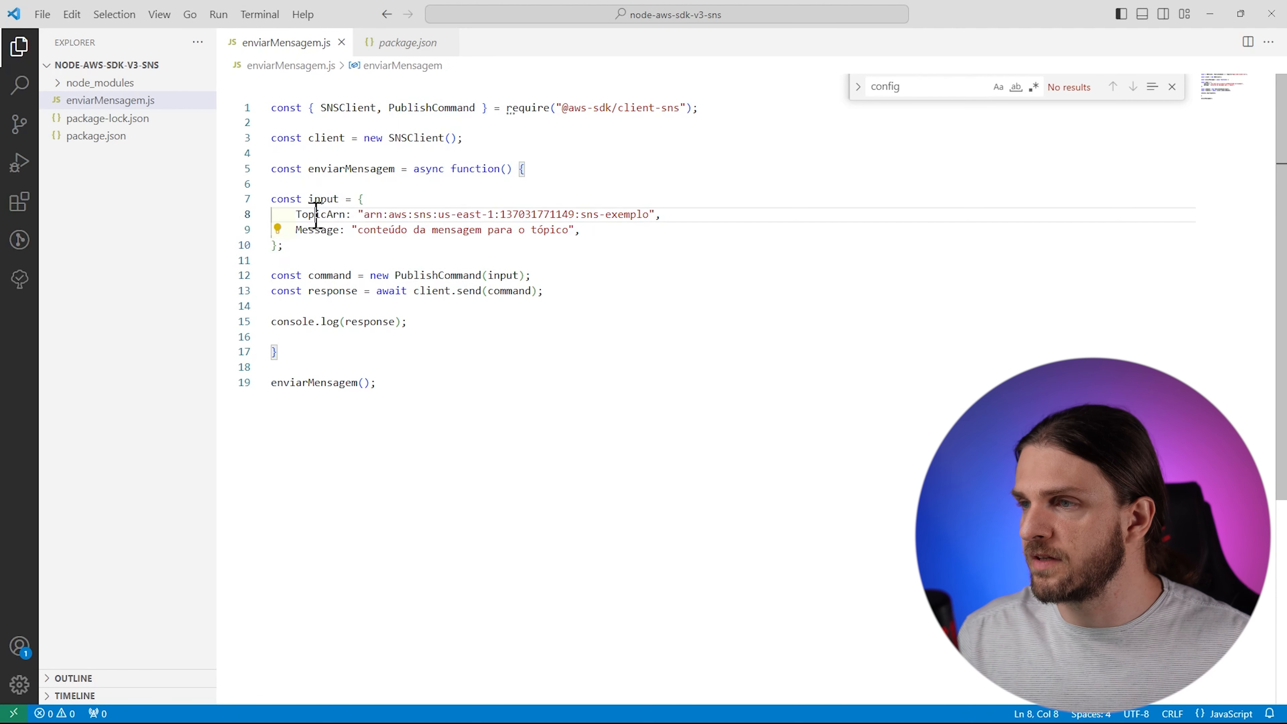
left_click_drag(314, 214, 655, 218)
key("ctrl+c")
left_click_drag(308, 230, 396, 232)
left_click(462, 291)
left_click(491, 293)
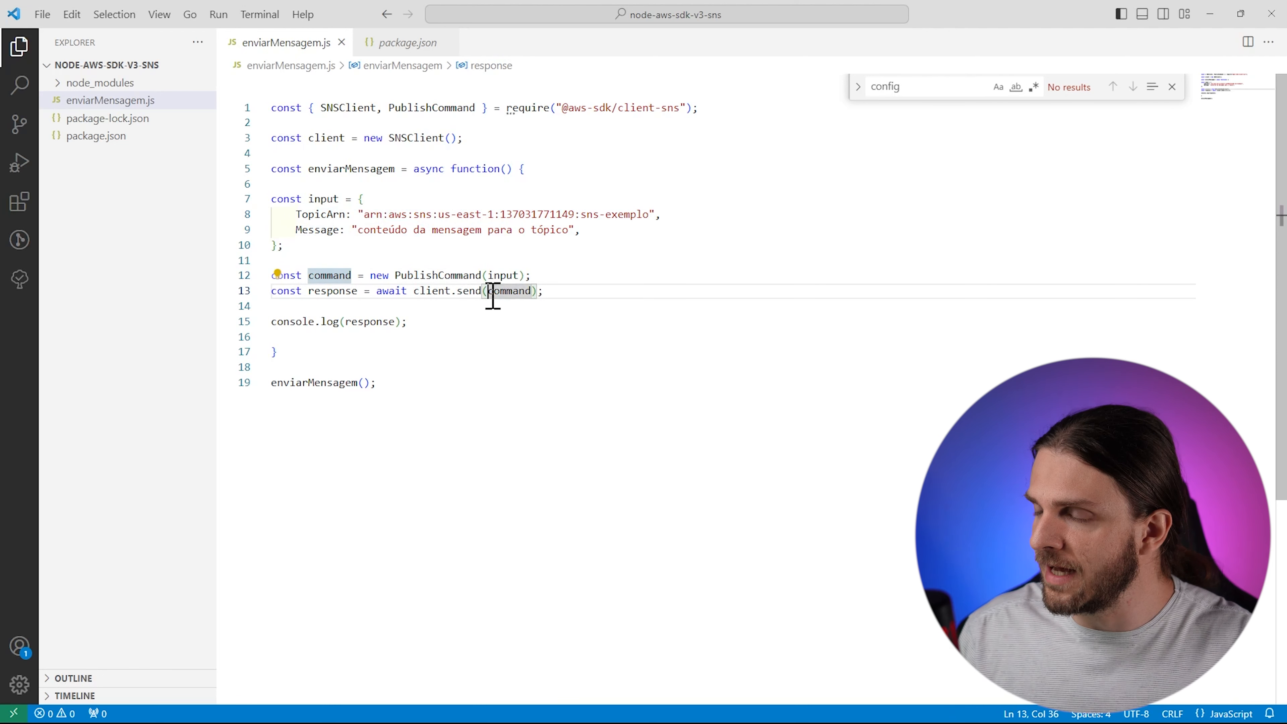
Run "node .\enviarMensagem.js" in the integrated terminal and inspect the response's HTTP status code and request ID
key("ctrl+grave")
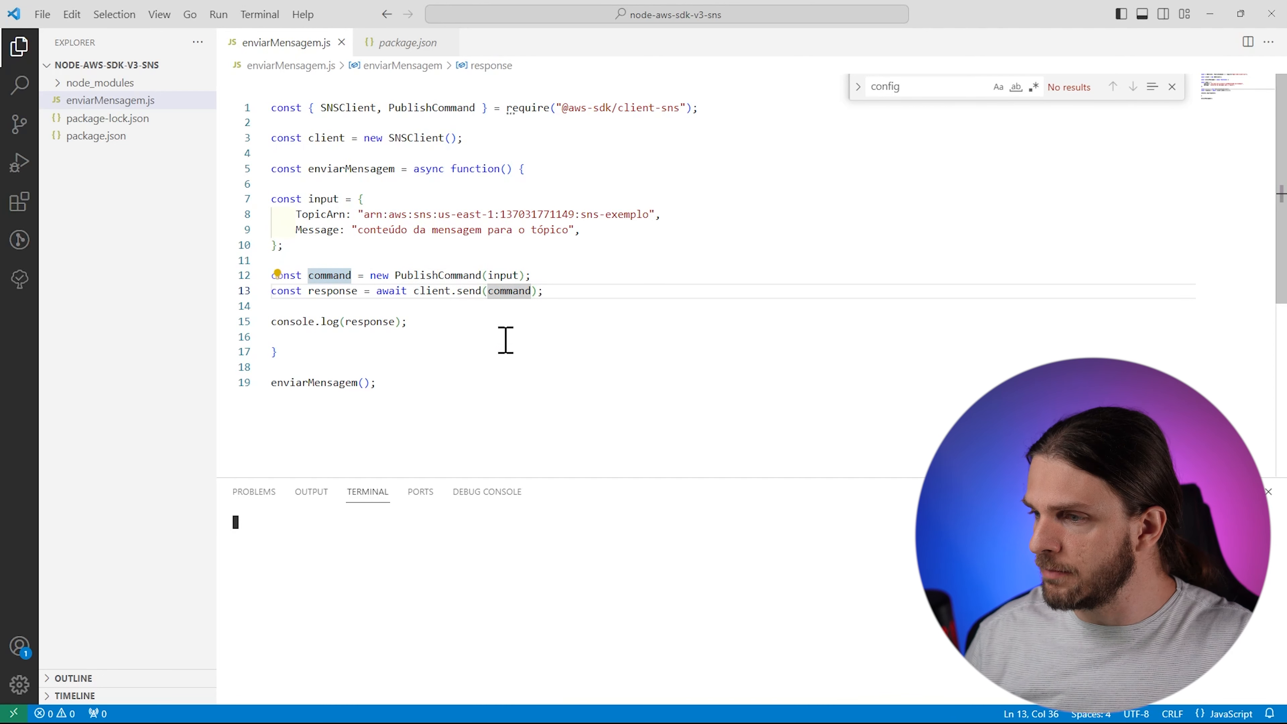
type("node")
type(" .\\enviarMensagem.js")
key("Return")
left_click_drag(500, 478, 502, 405)
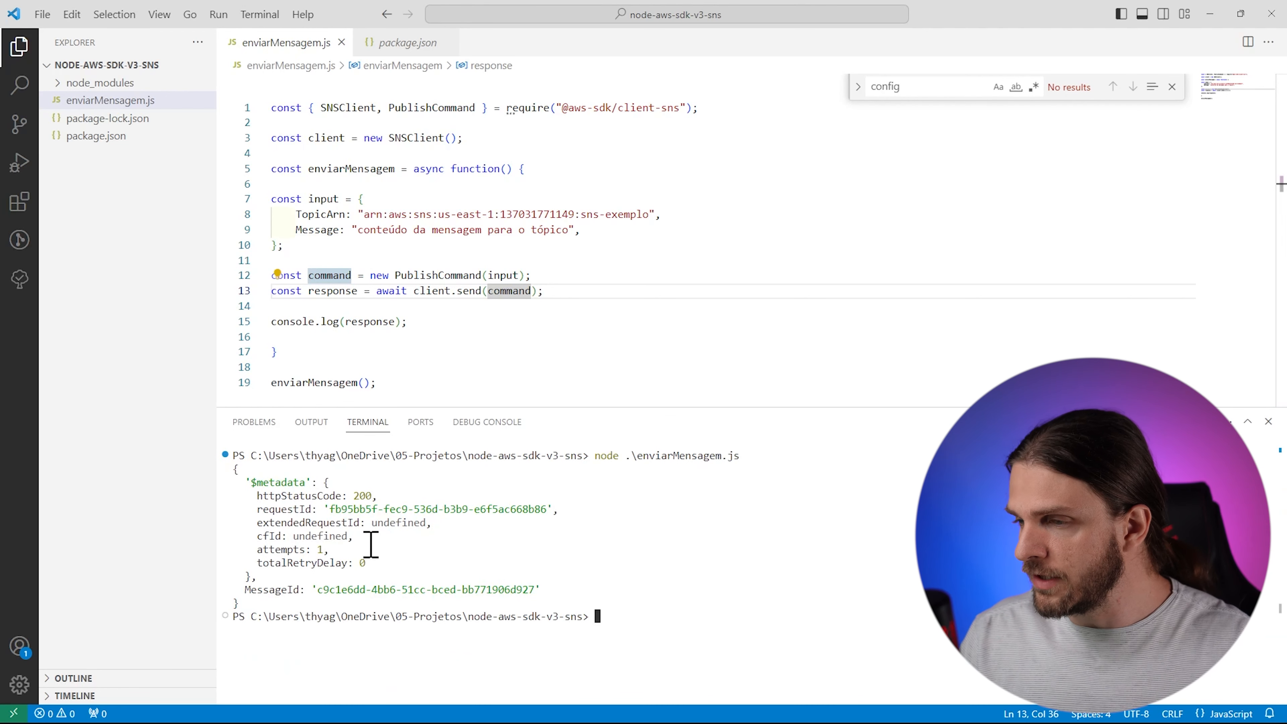
left_click_drag(370, 496, 258, 502)
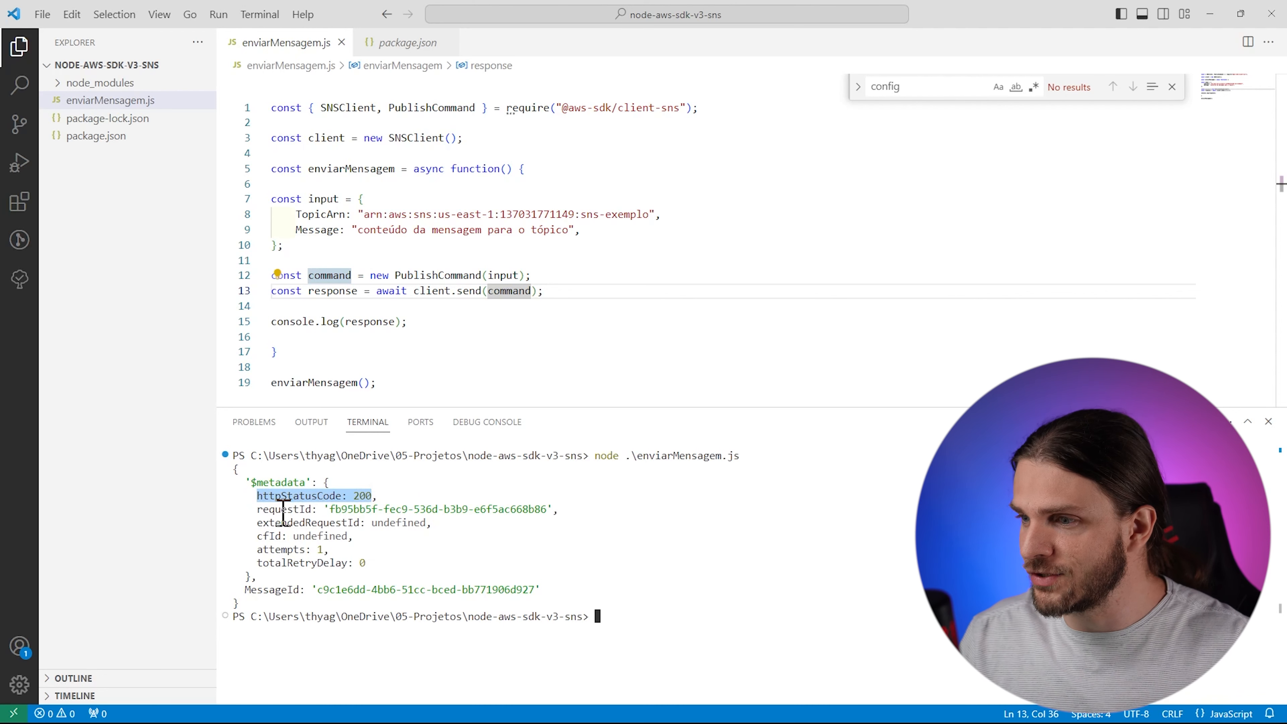
left_click_drag(256, 508, 558, 509)
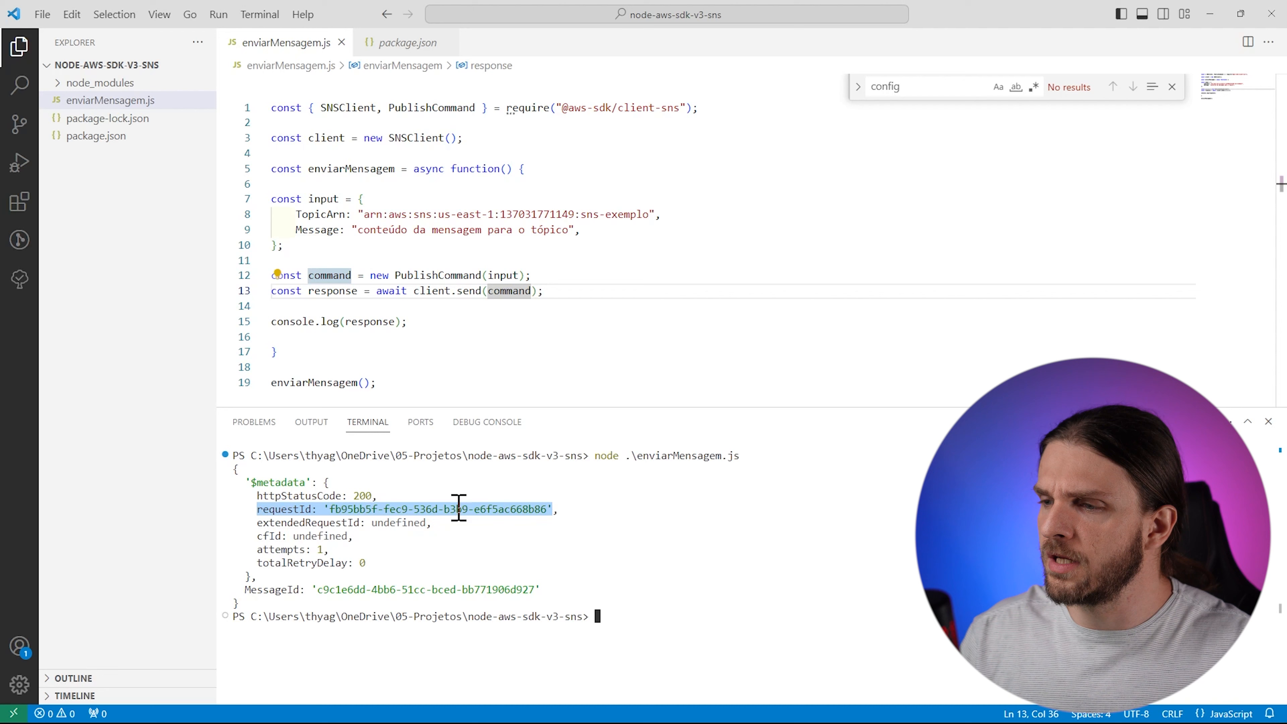
Examine the requestId and MessageId fields in the script's terminal output, and hide the terminal panel
double_click(303, 509)
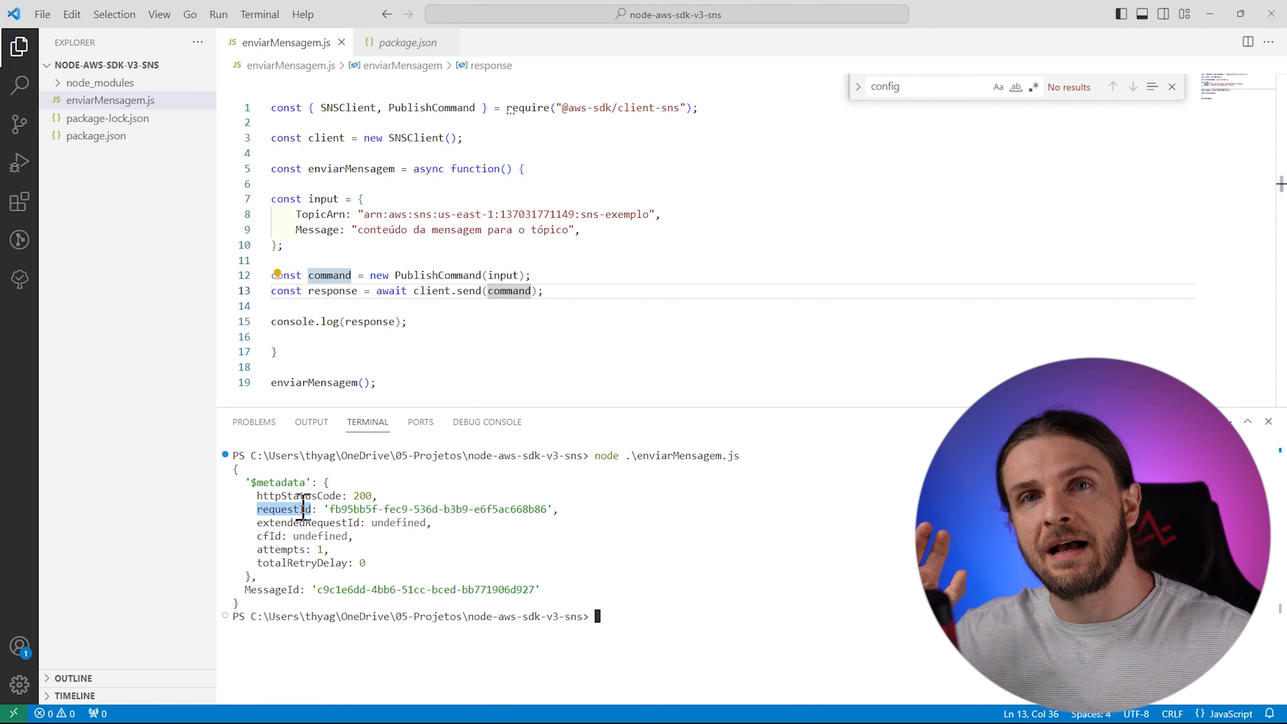
left_click(243, 593)
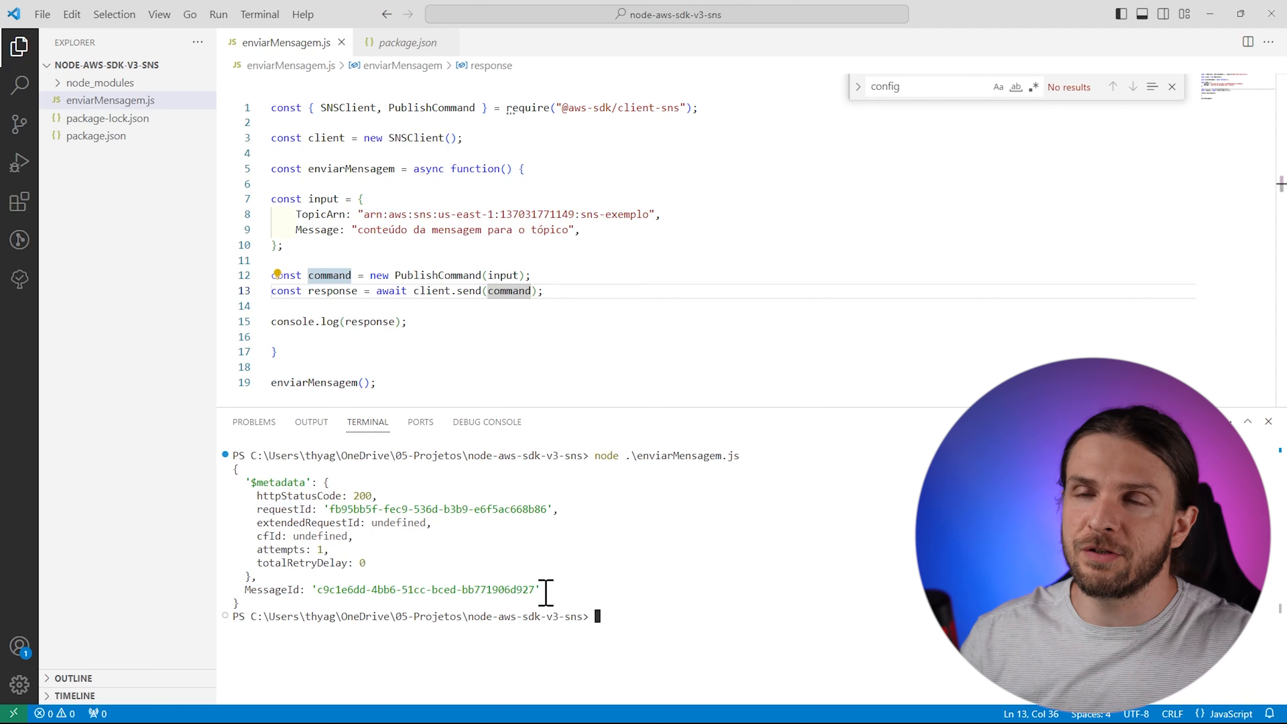
left_click(462, 327)
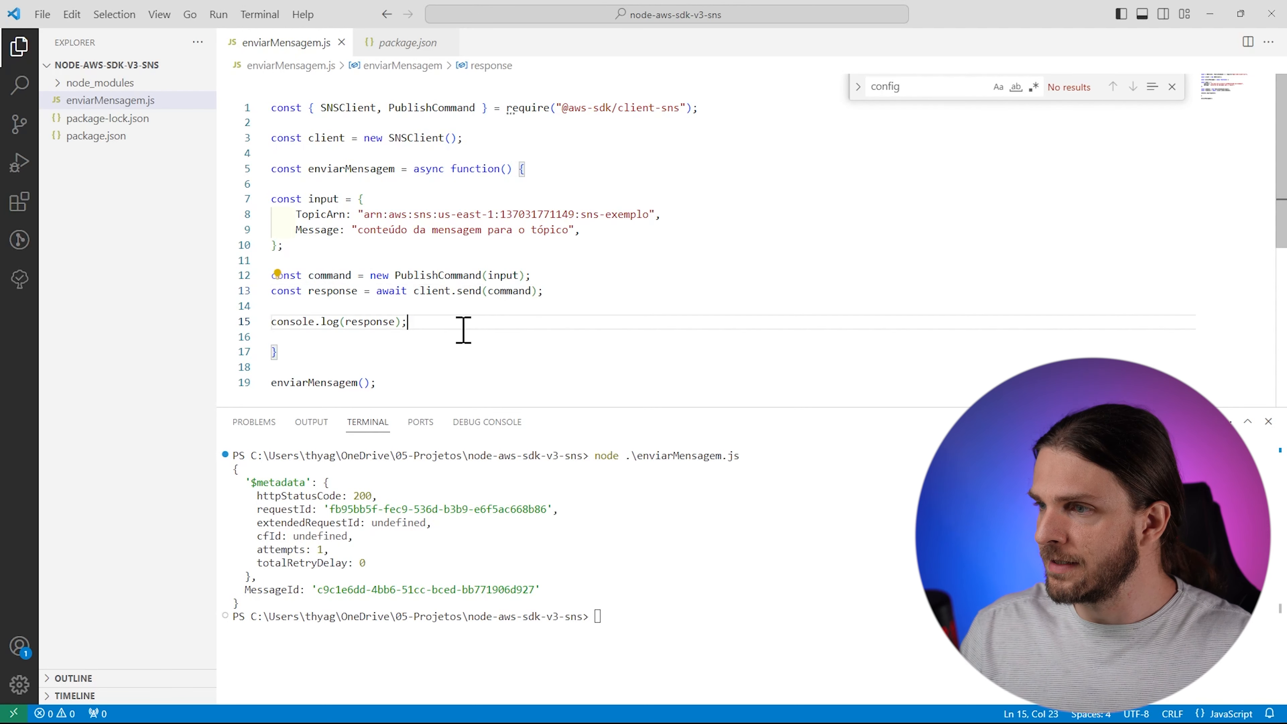
key("ctrl+j")
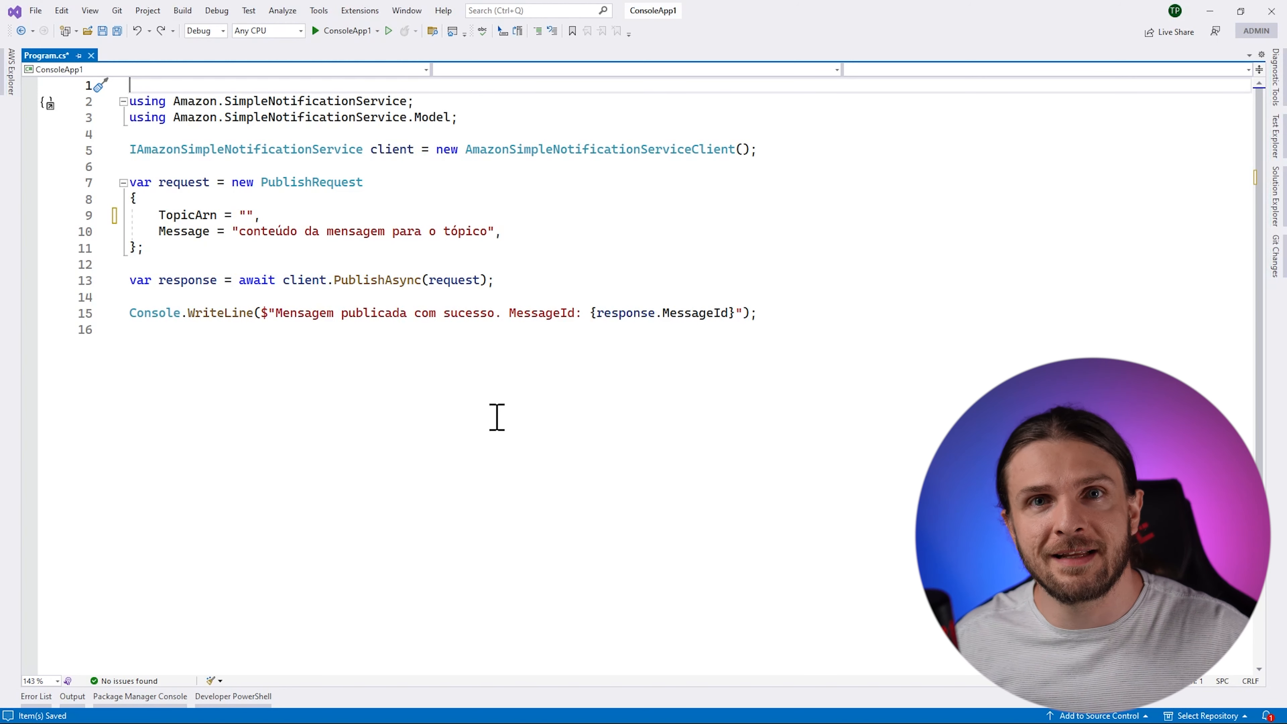
Switch to Visual Studio, paste the sns-exemplo topic ARN as the TopicArn value in Program.cs, and save the file
left_click(247, 215)
key("ctrl+v")
key("ctrl+s")
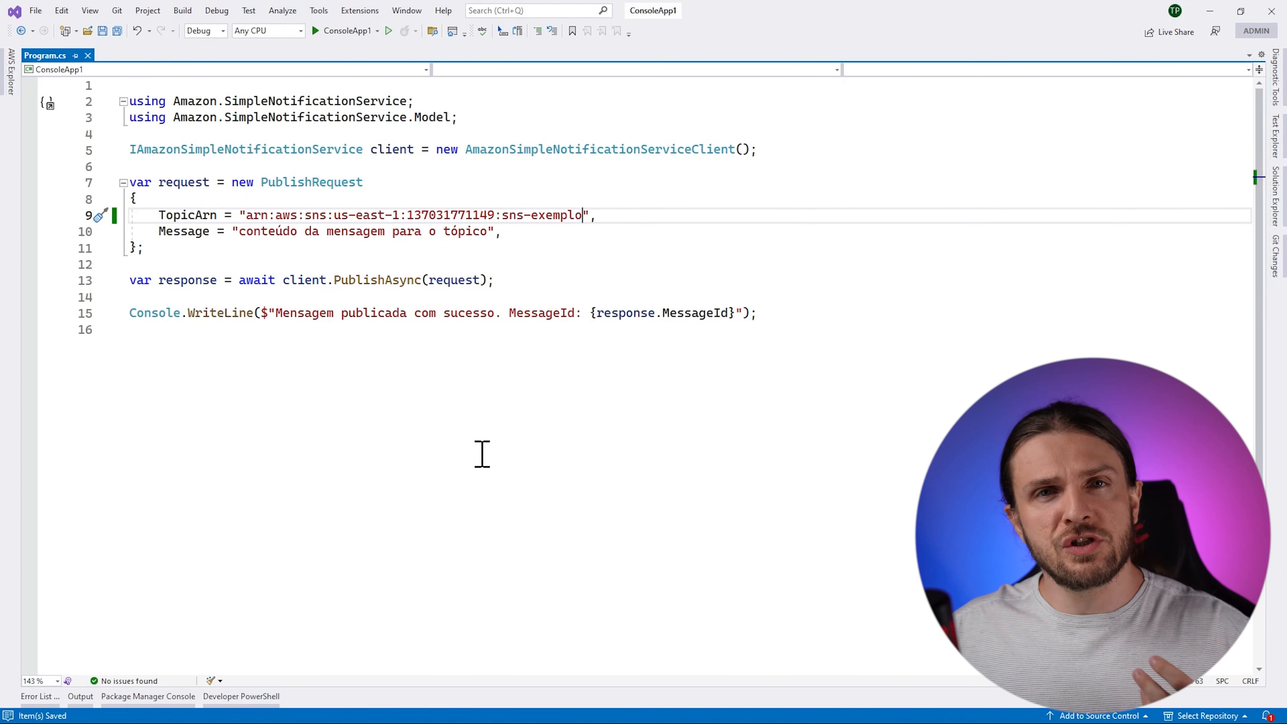
Review the C# code in Program.cs, from the AmazonSimpleNotificationServiceClient and PublishRequest to the PublishAsync call
triple_click(139, 150)
left_click_drag(138, 145, 133, 138)
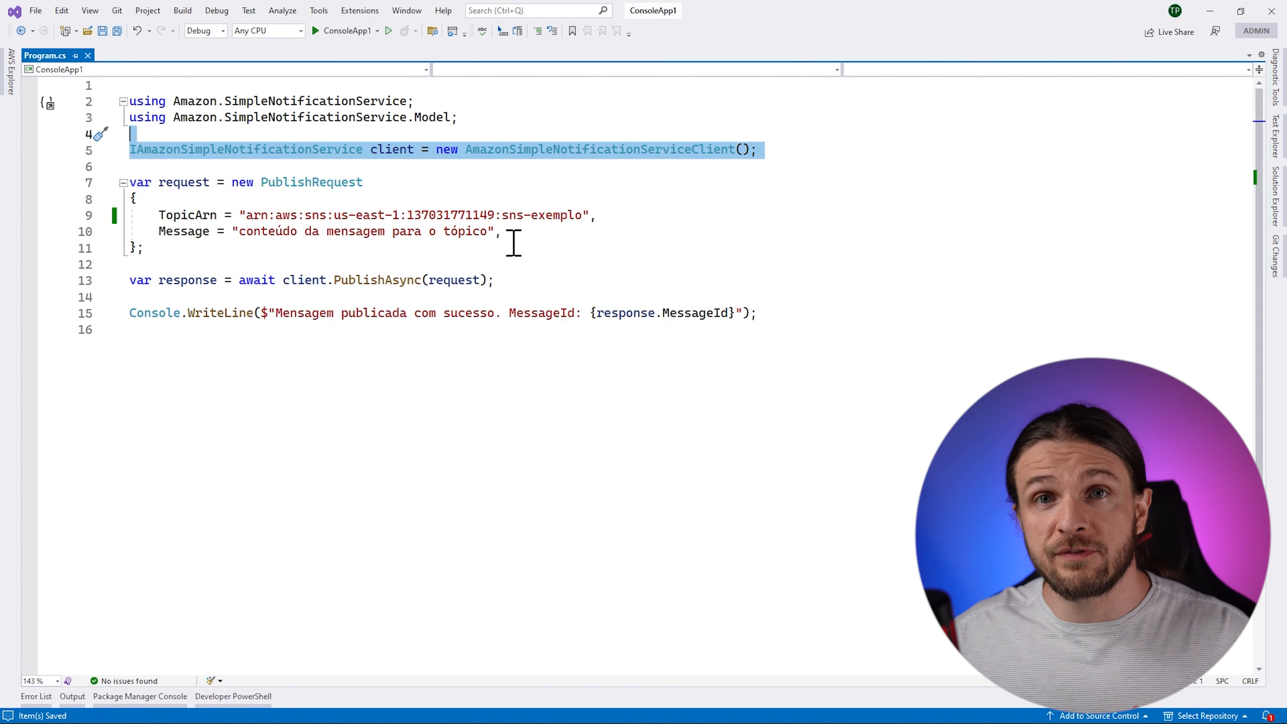
left_click(183, 182)
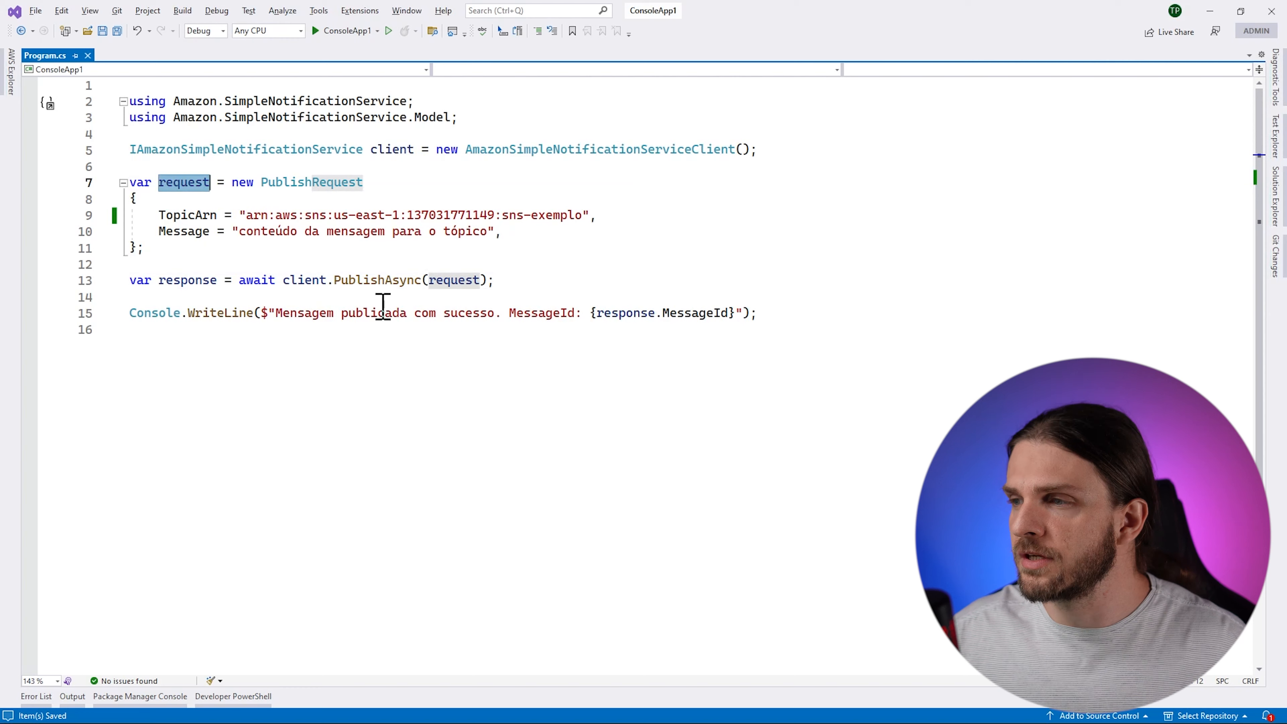
left_click(349, 280)
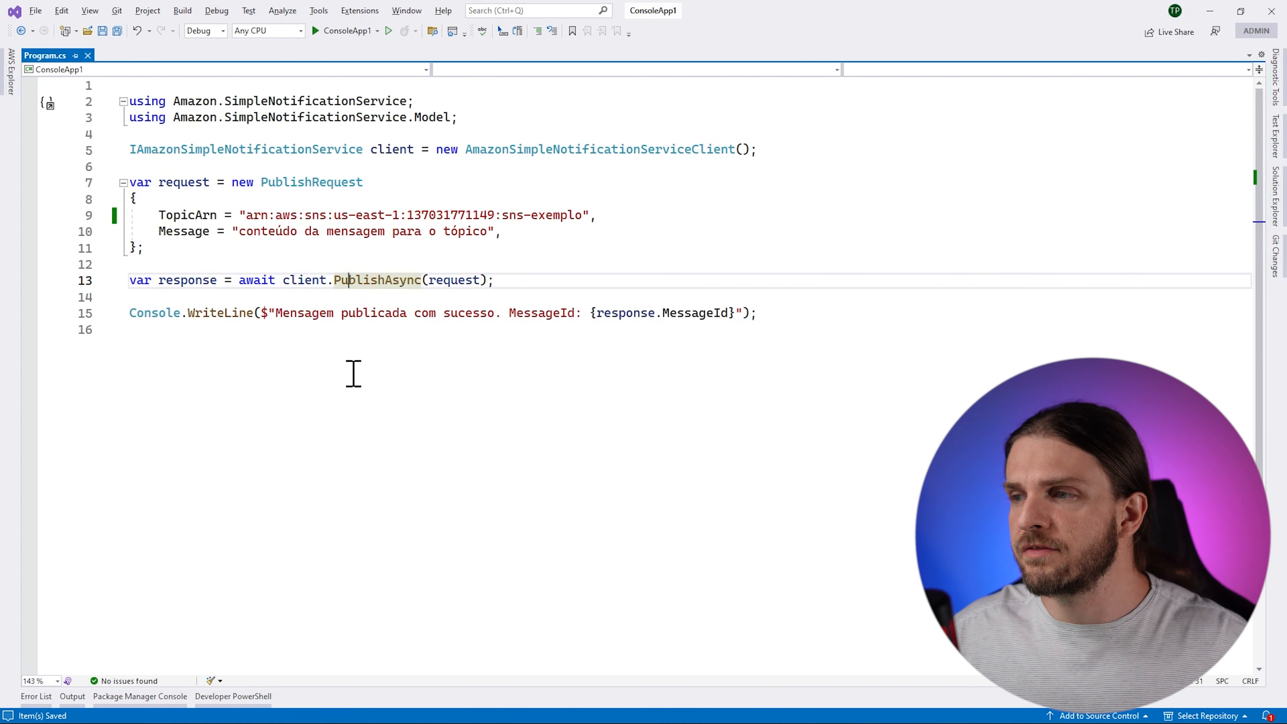
Run ConsoleApp1 with debugging to publish the message, and inspect the output line with the MessageId in the debug console
left_click(353, 373)
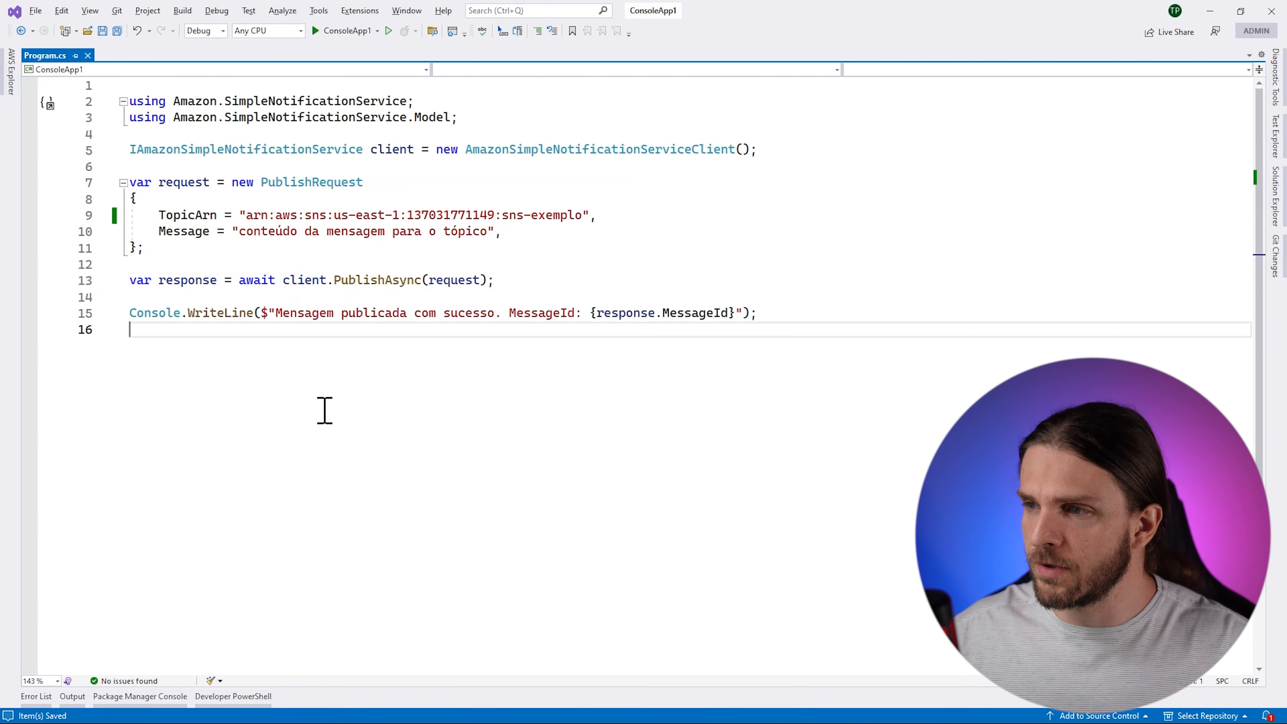
key("F5")
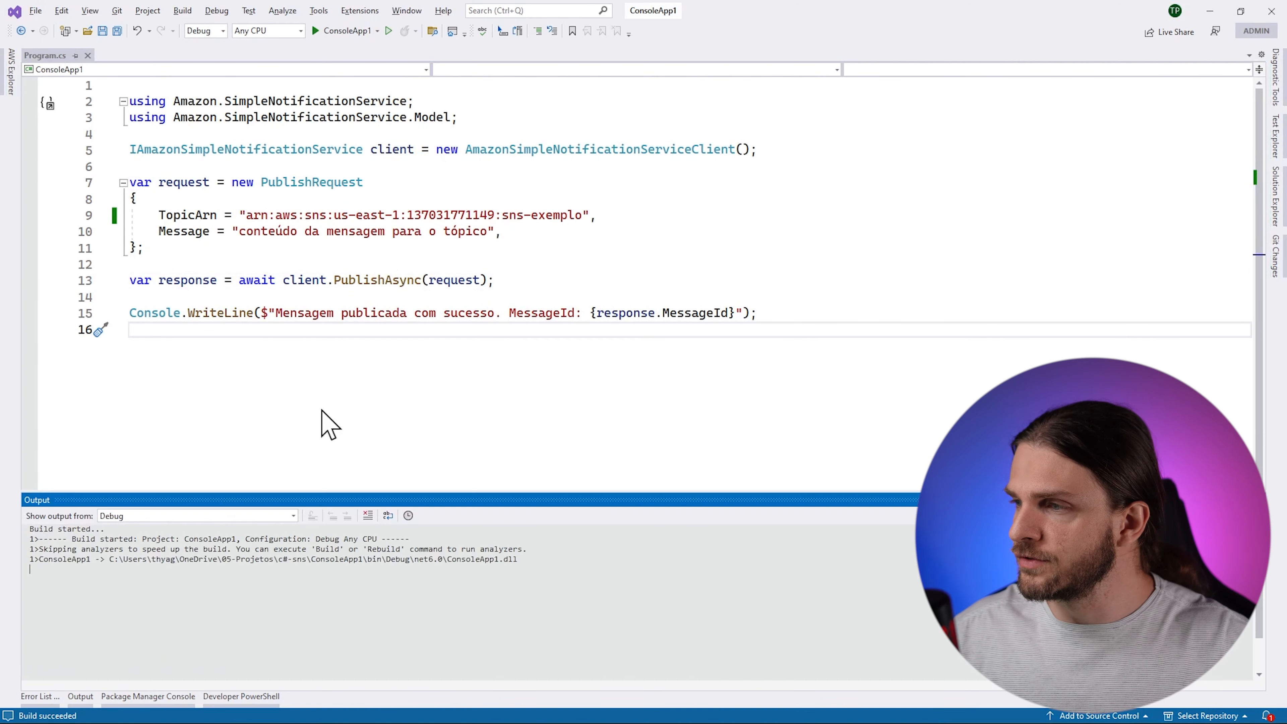
left_click_drag(382, 149, 393, 368)
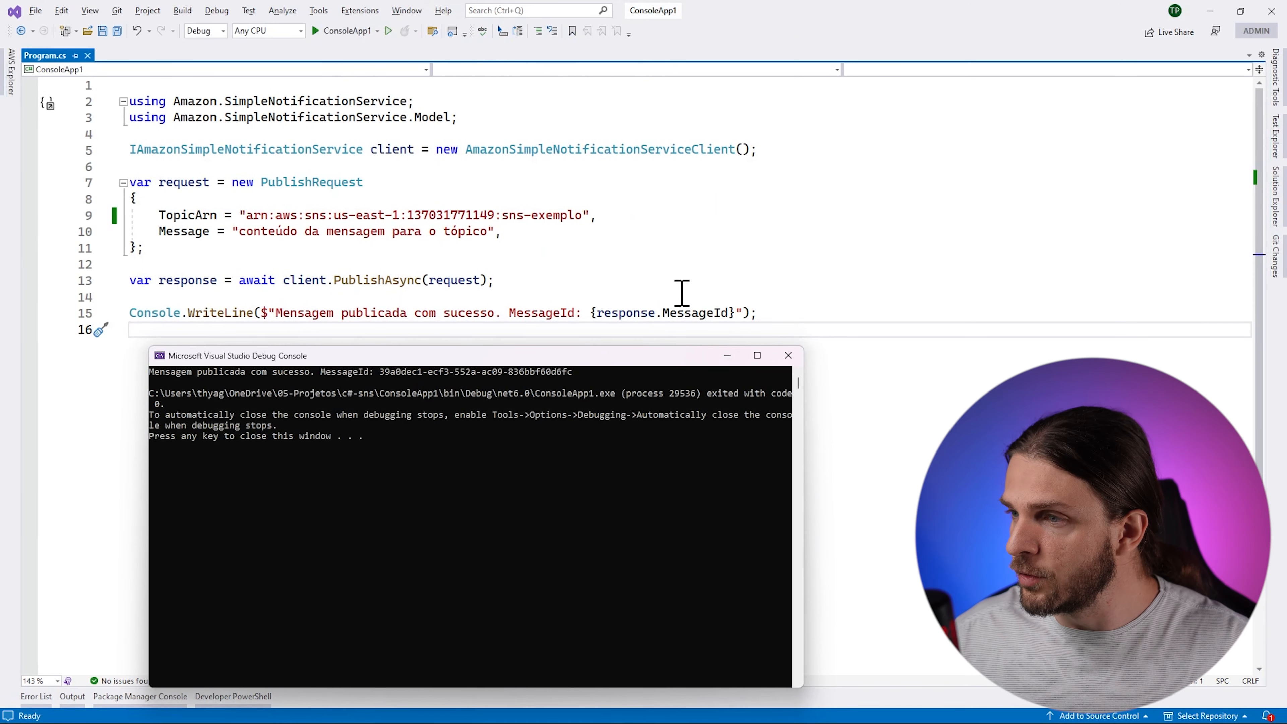
mouse_move(701, 310)
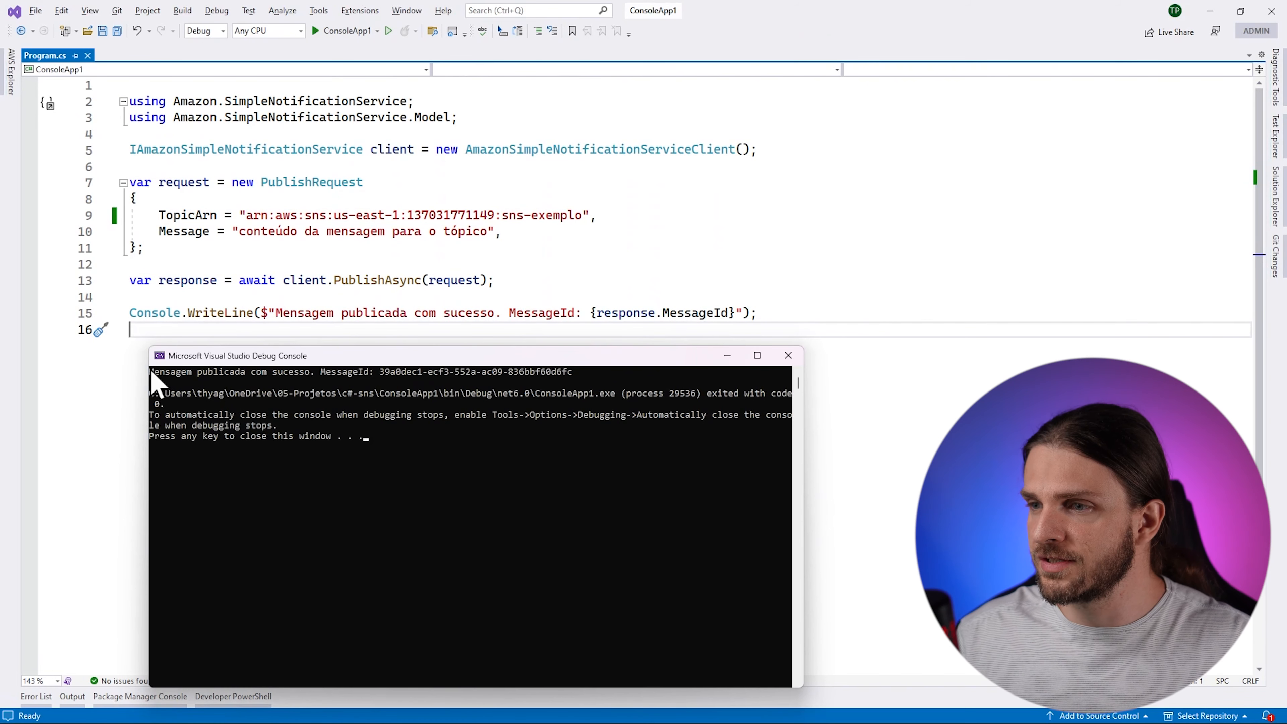
left_click_drag(150, 371, 578, 368)
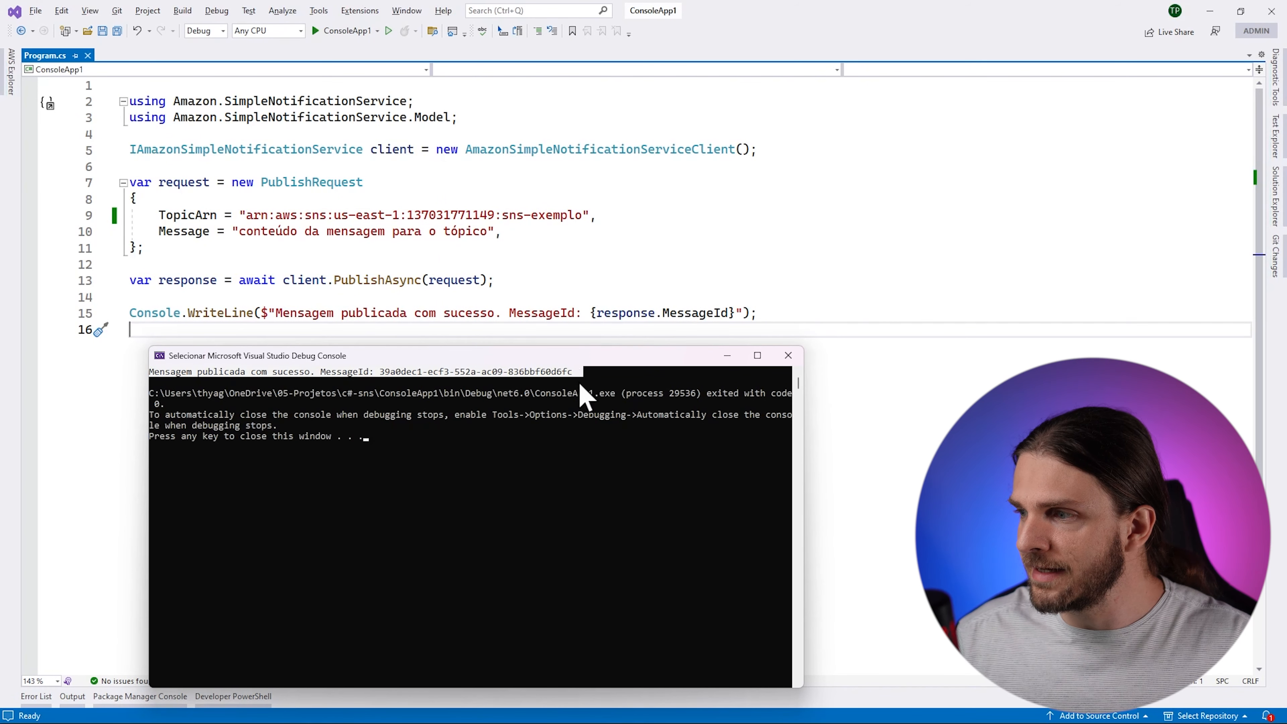
left_click(577, 383)
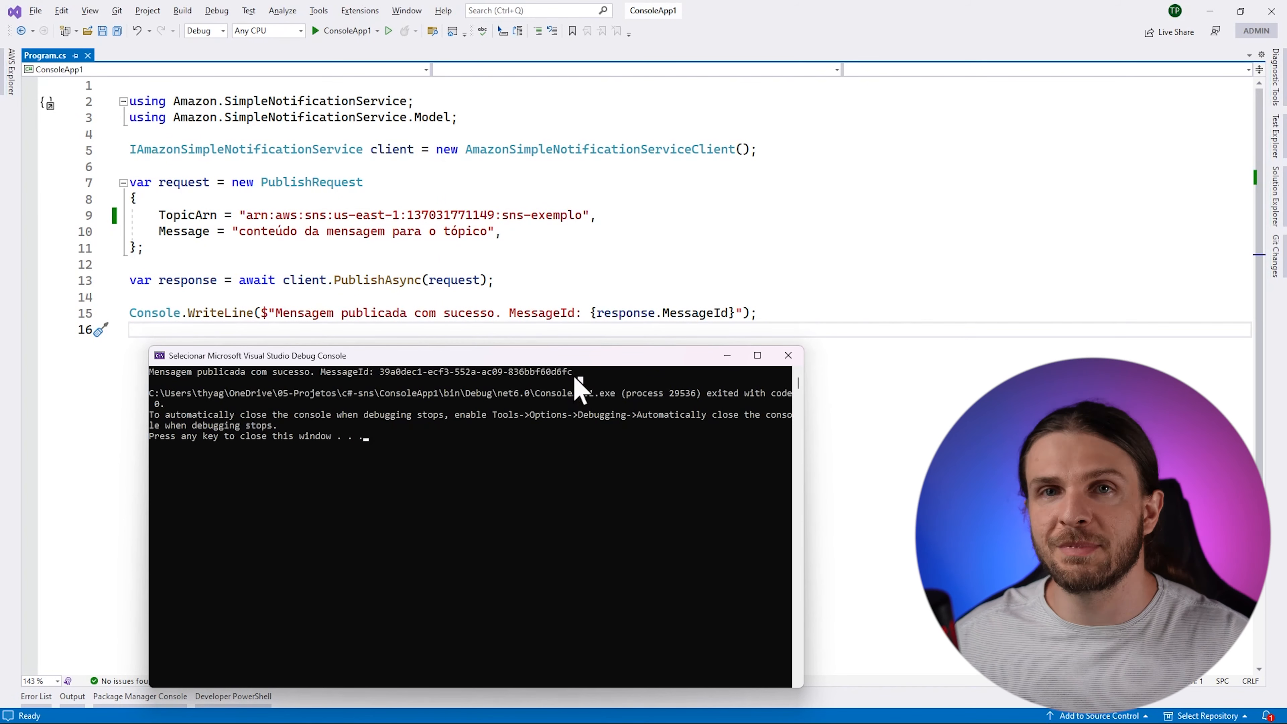